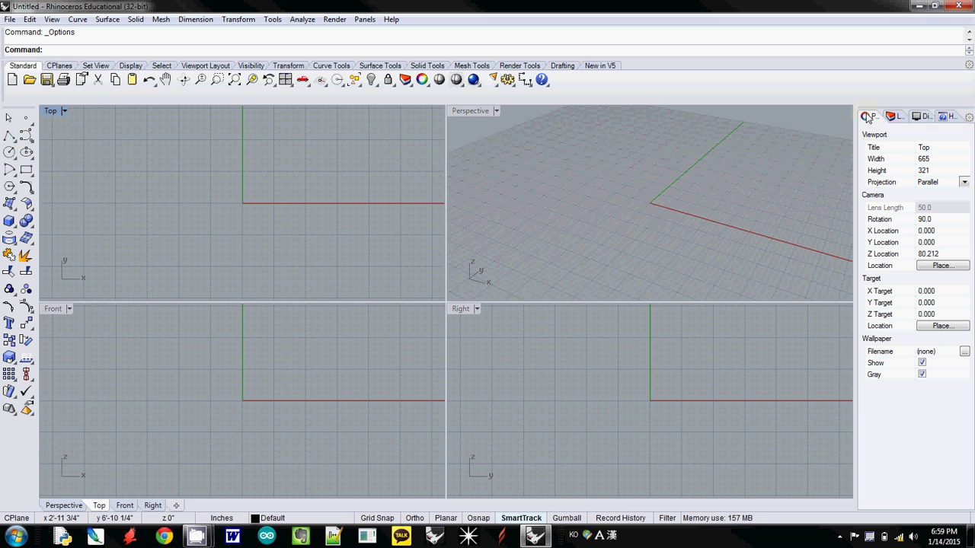
left_click_drag(856, 130, 761, 133)
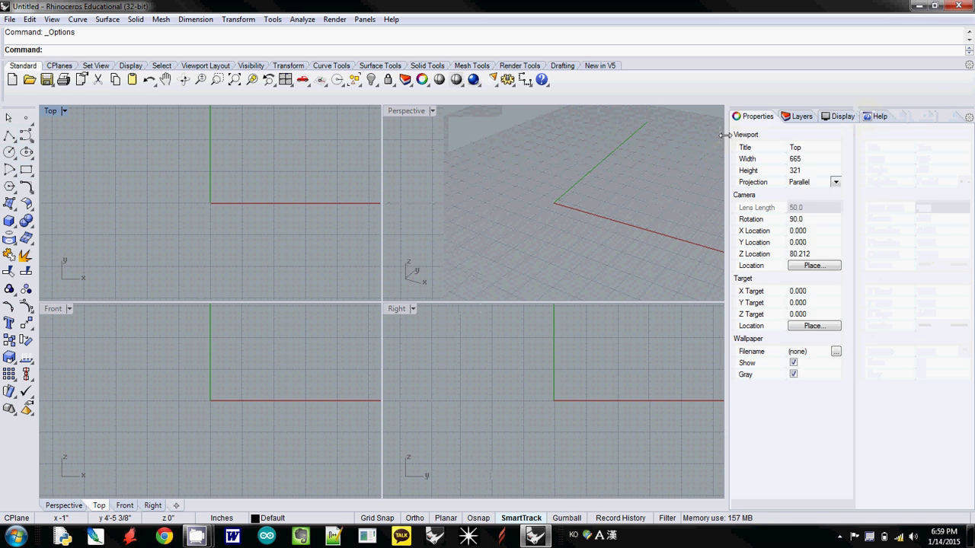
left_click(799, 117)
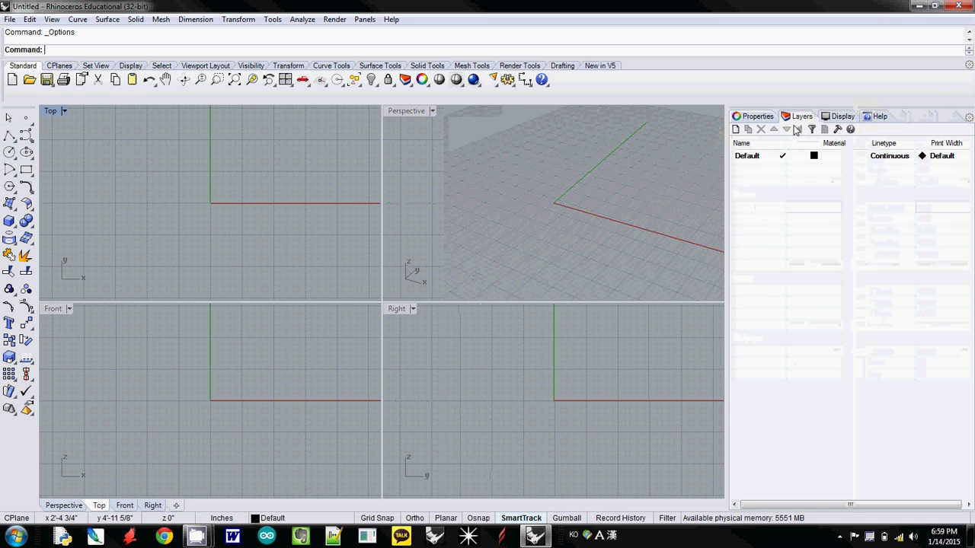
left_click(840, 117)
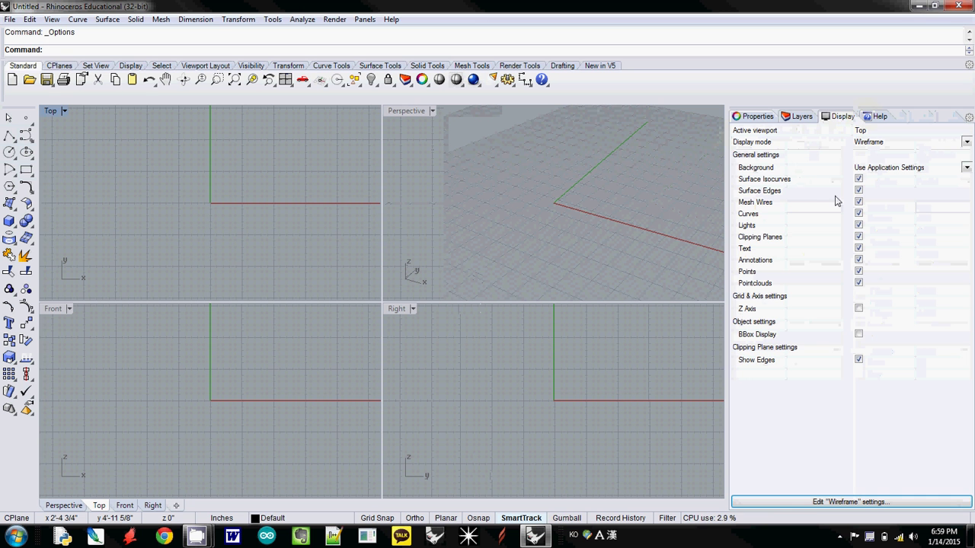
left_click(876, 117)
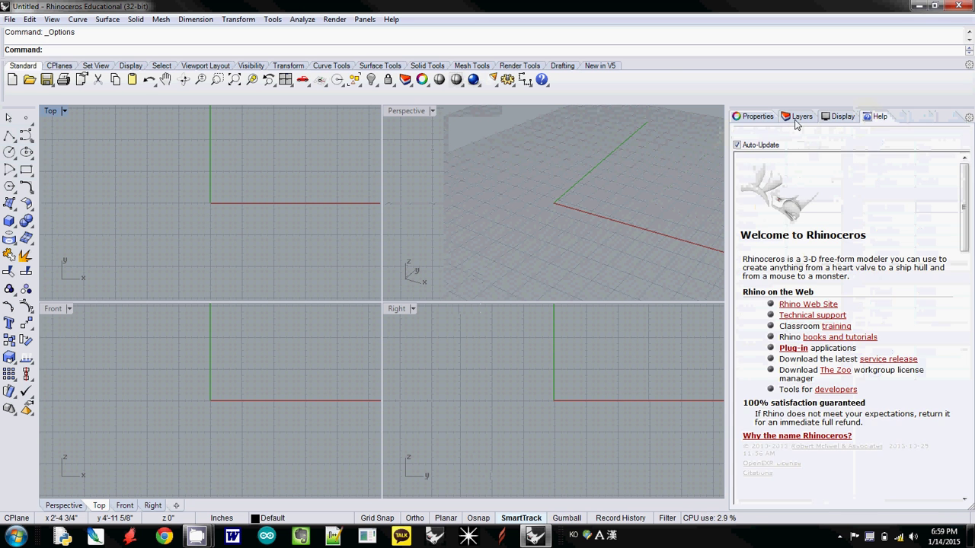
left_click(799, 118)
left_click(750, 118)
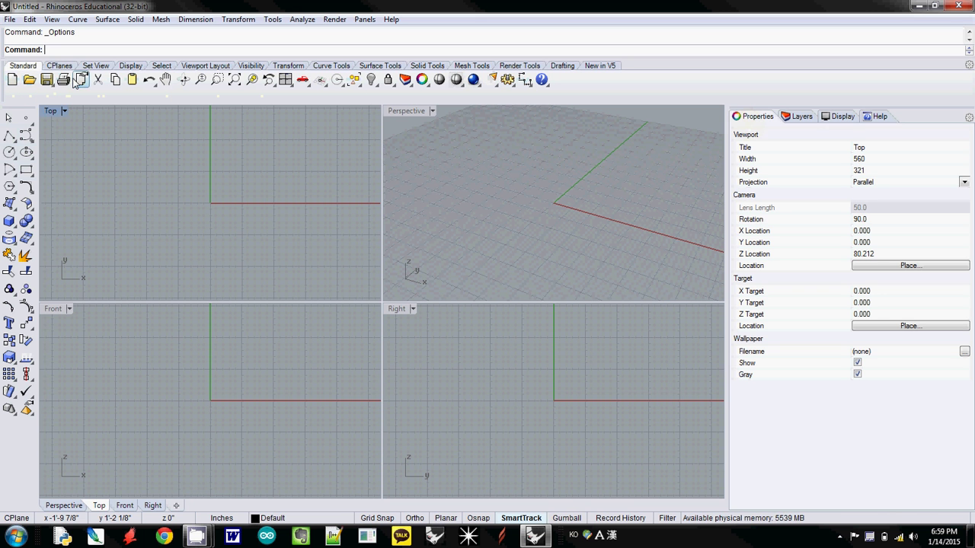
Step: Sketch a trial polyline in the Top view and cancel it with Esc
left_click(10, 138)
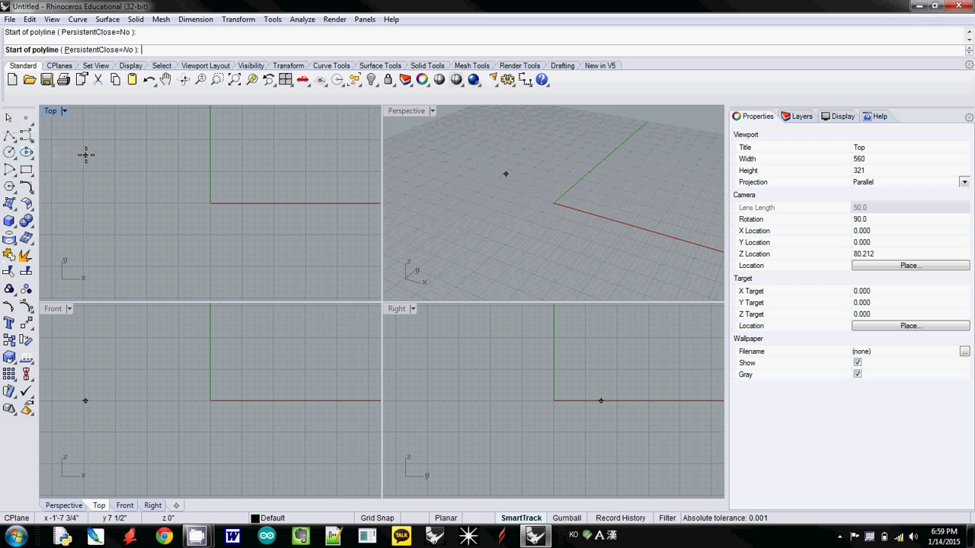
left_click(85, 156)
left_click(188, 154)
left_click(142, 196)
left_click(211, 224)
left_click(303, 162)
left_click(311, 202)
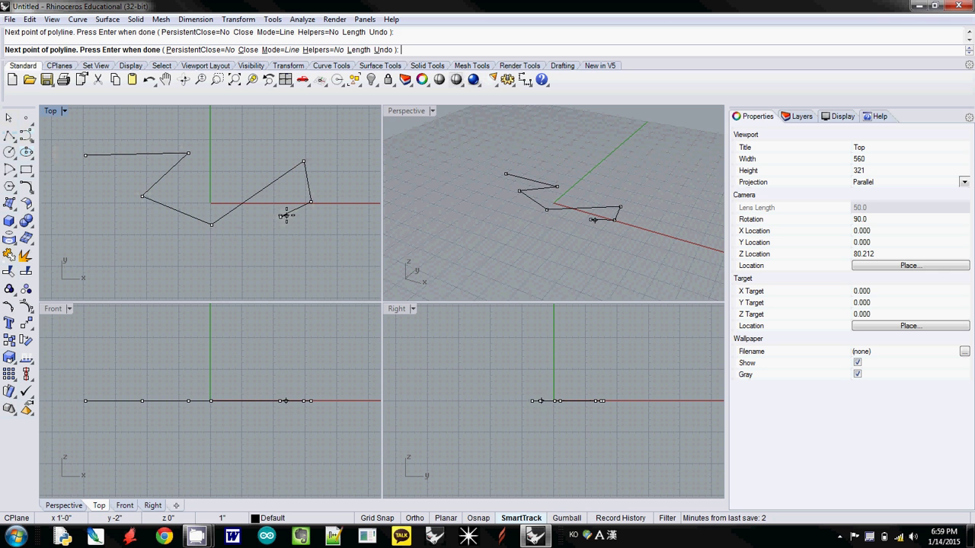
left_click(280, 217)
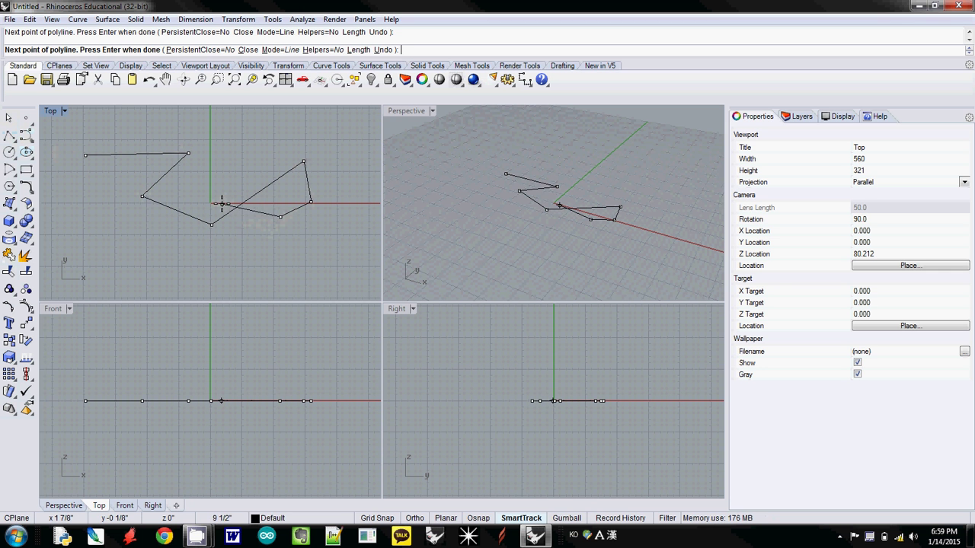
key("Escape")
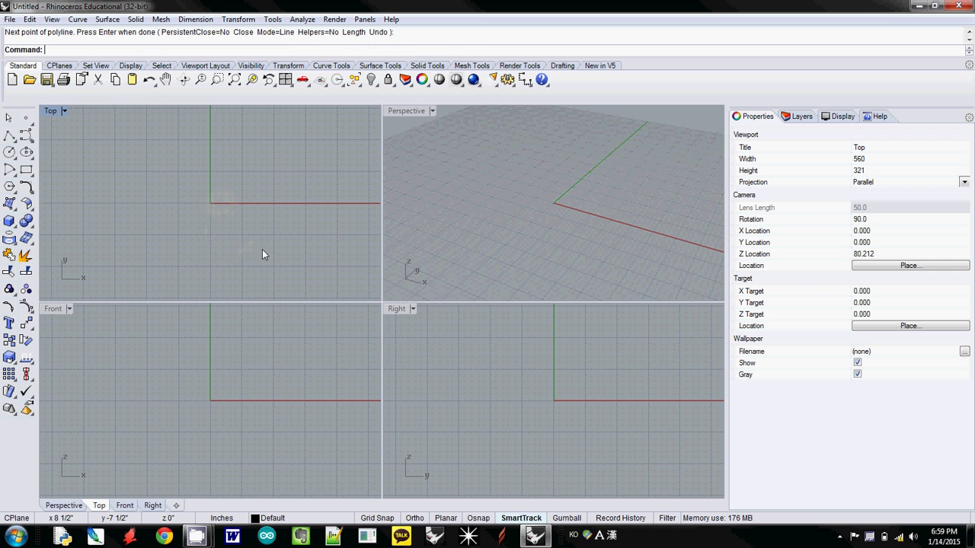
Step: Draw an open eight-vertex zigzag polyline in the Top view
left_click(9, 135)
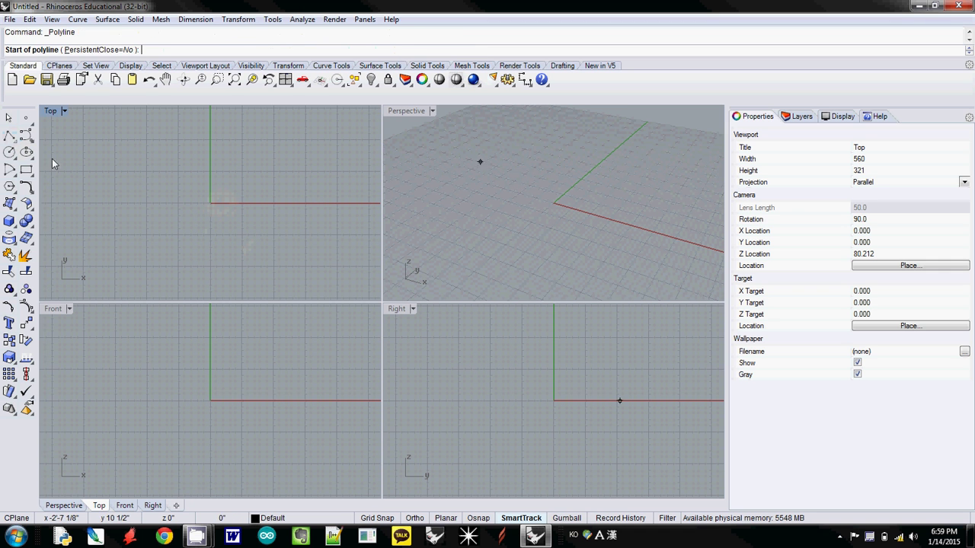
left_click(136, 166)
left_click(140, 256)
left_click(275, 280)
left_click(282, 251)
left_click(272, 215)
left_click(213, 174)
left_click(243, 165)
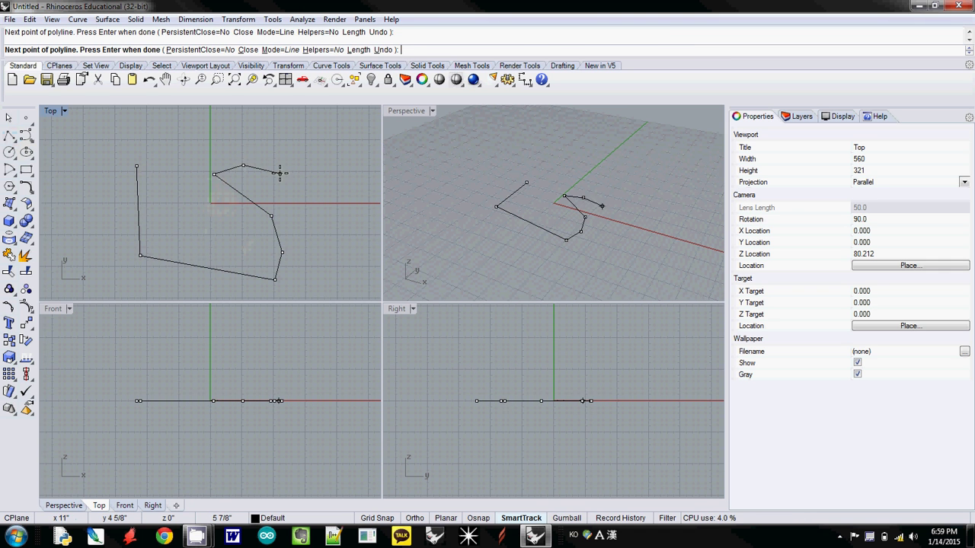
key("Return")
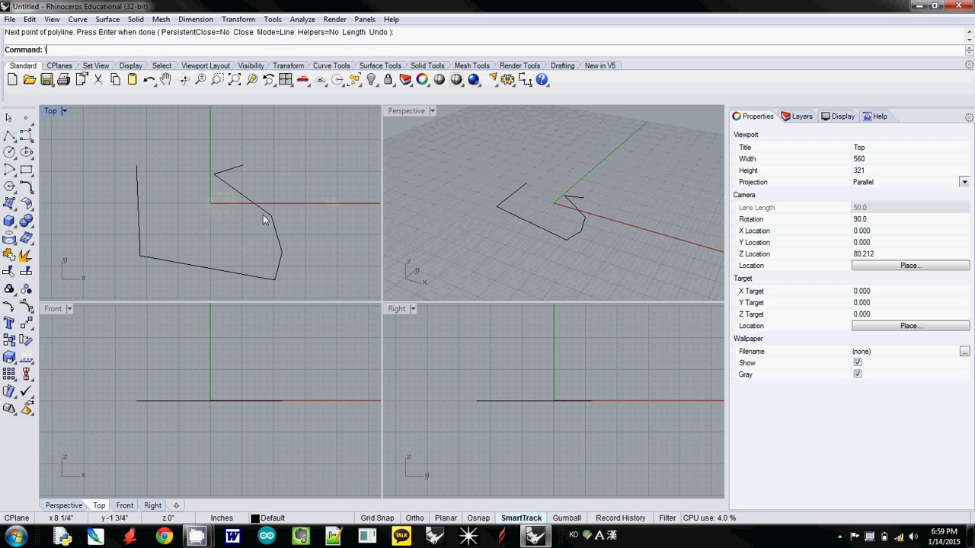
Step: Draw a four-sided polyline closed back onto its start point
left_click(9, 134)
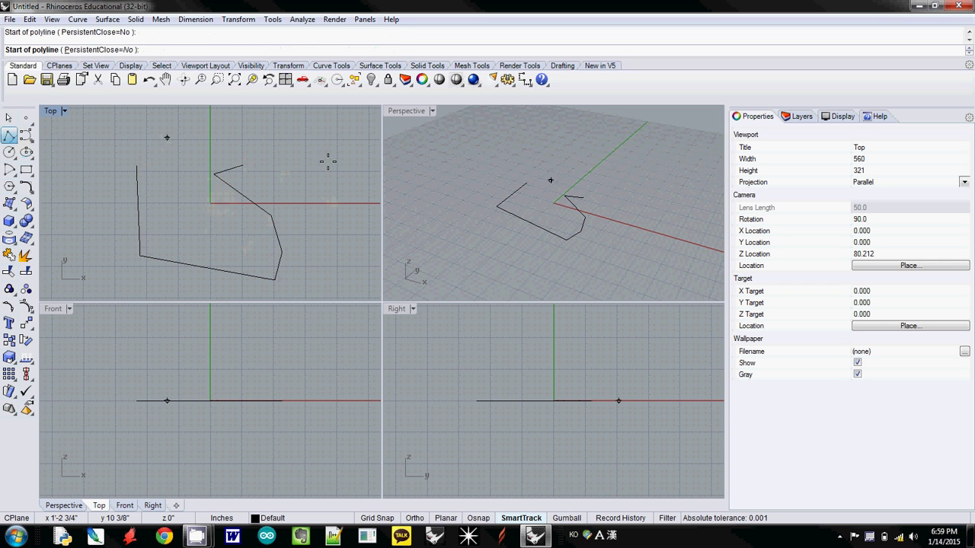
left_click(167, 138)
left_click(337, 163)
left_click(339, 210)
left_click(199, 222)
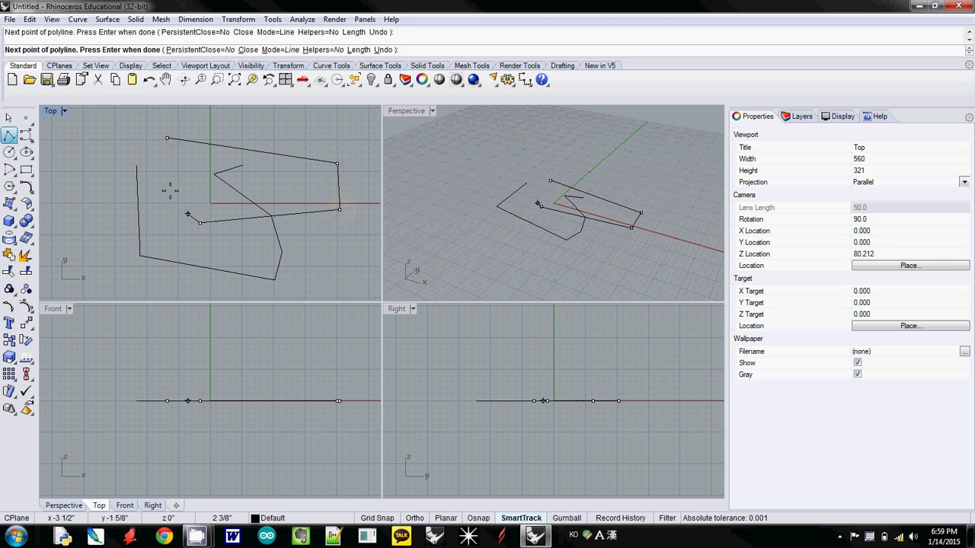
left_click(167, 137)
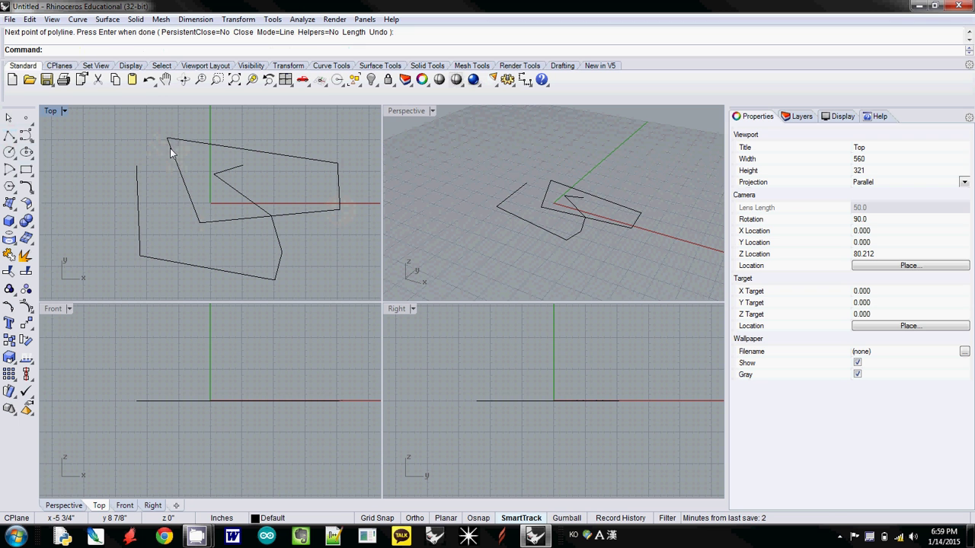
Step: Draw a smooth freeform curve through six control points from upper left to lower right
left_click(27, 135)
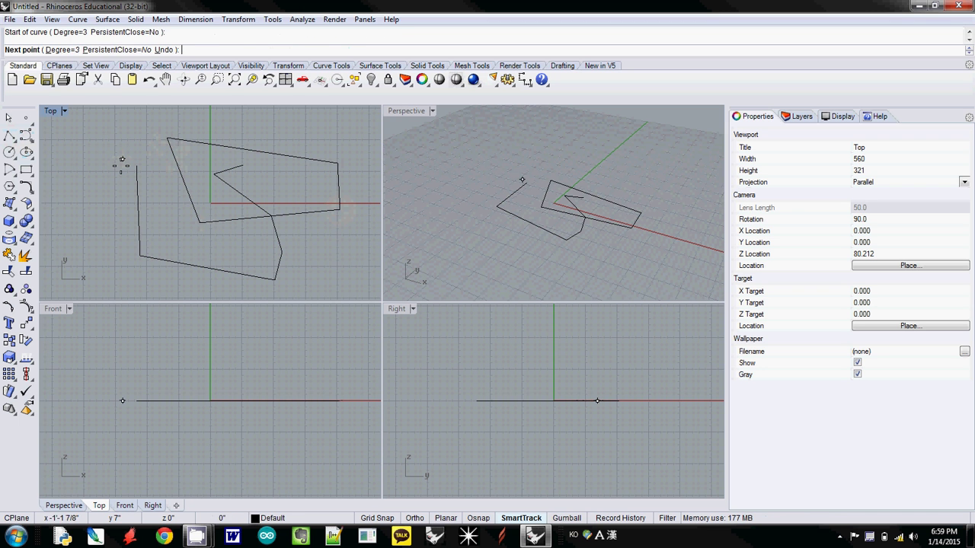
left_click(121, 159)
left_click(95, 235)
left_click(209, 246)
left_click(322, 249)
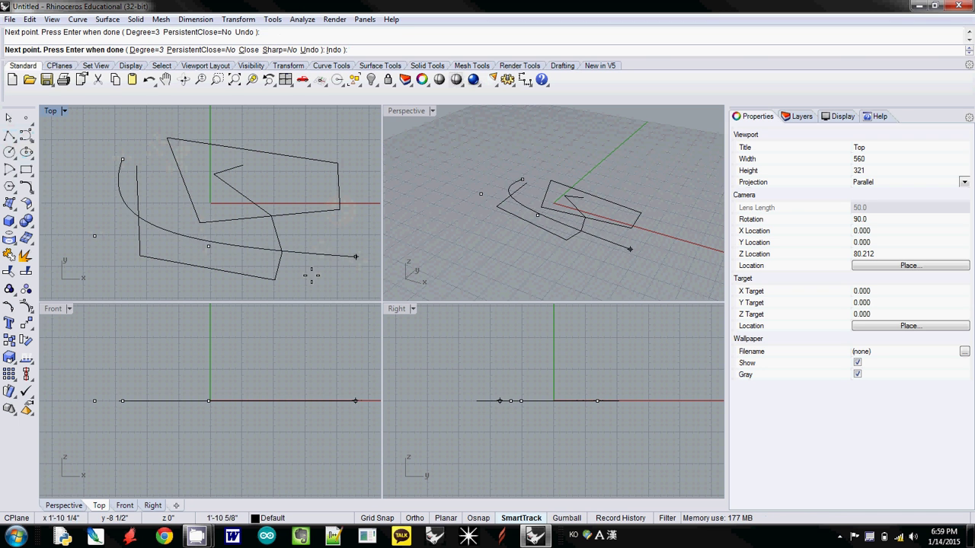
left_click(311, 277)
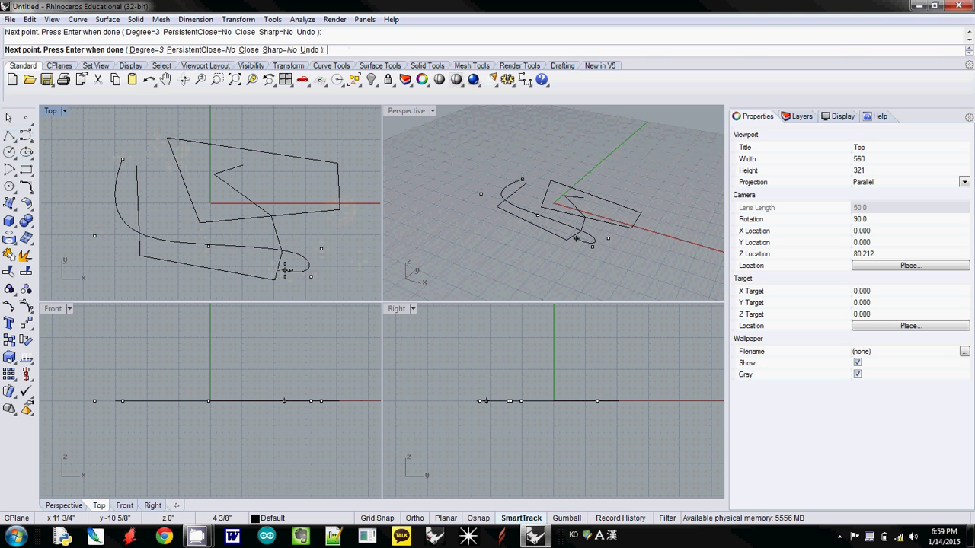
key("Return")
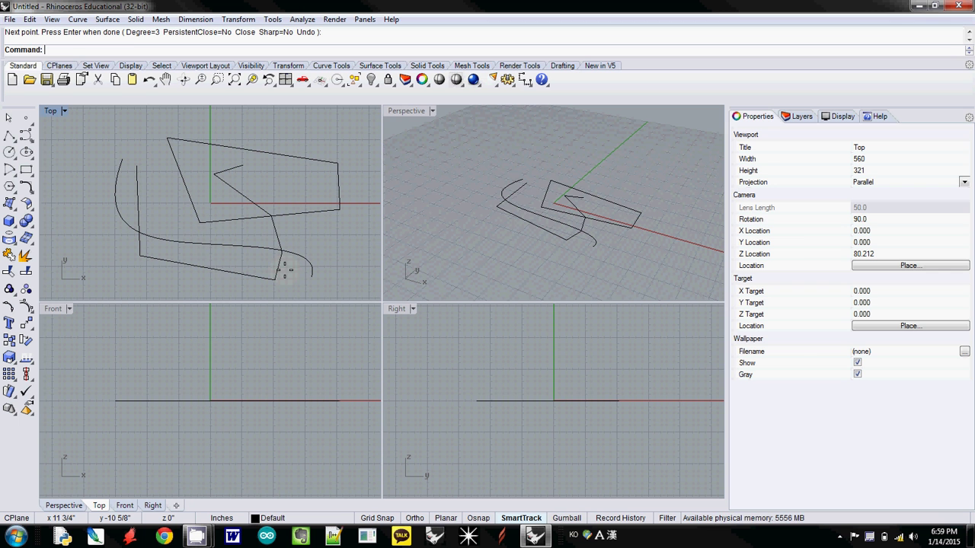
Step: Create a flat surface from corner points spanning the earlier polylines
left_click(10, 203)
left_click(104, 160)
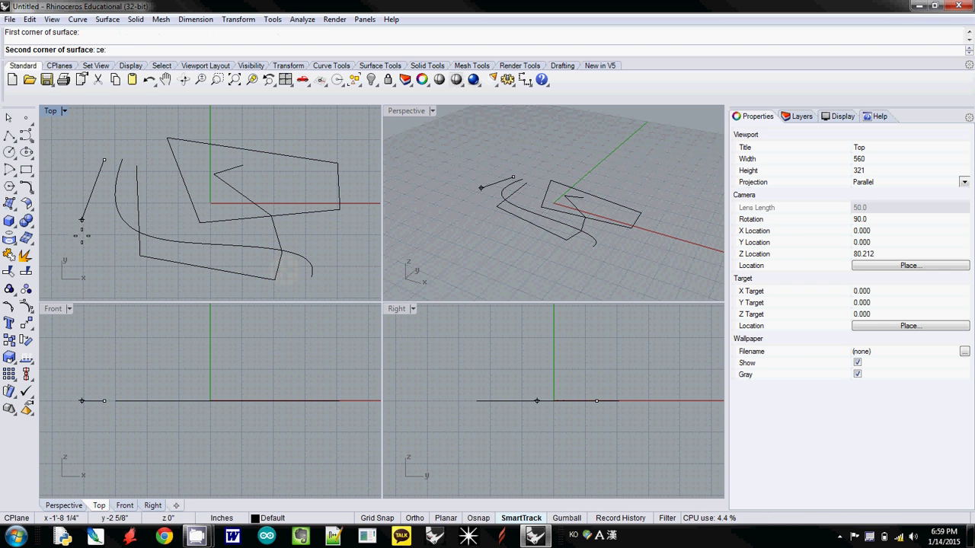
left_click(218, 284)
left_click(314, 141)
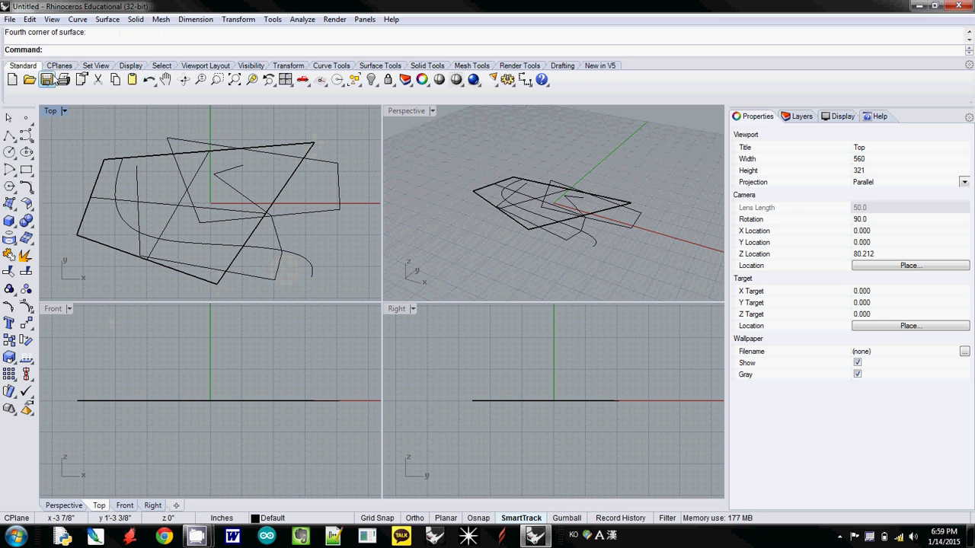
Step: Browse the Set View, Select, Viewport Layout, Visibility, Transform, Curve, Surface and Solid tool tabs
left_click(96, 66)
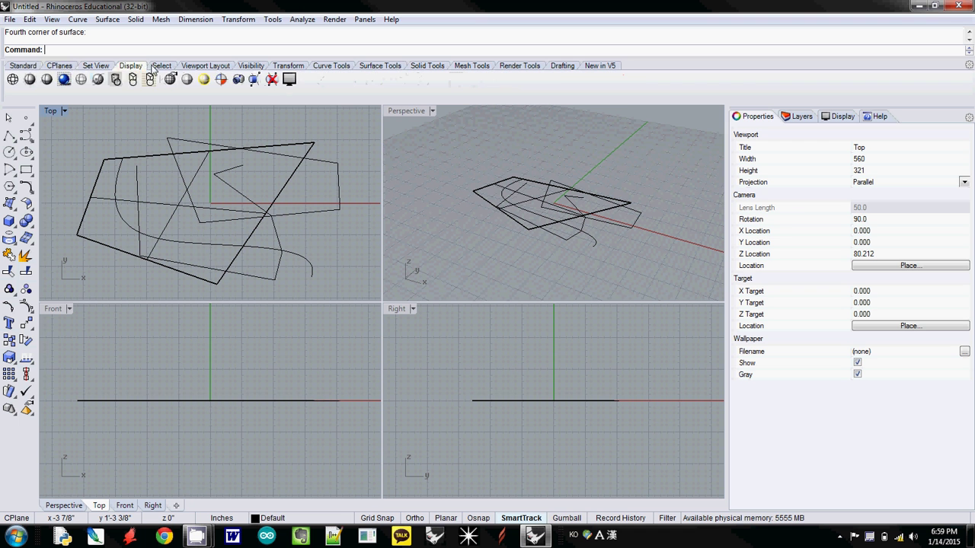
left_click(159, 66)
left_click(199, 67)
left_click(249, 66)
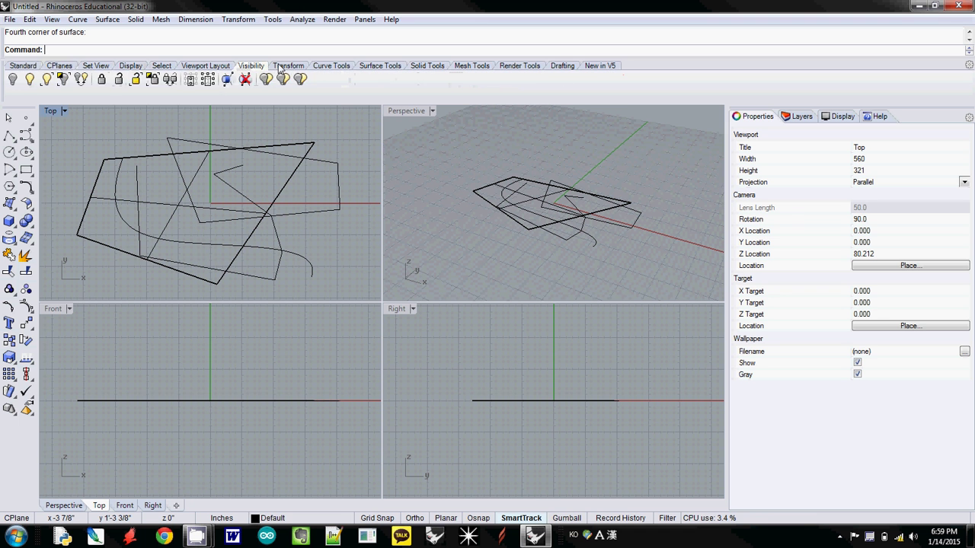
left_click(288, 66)
left_click(331, 66)
left_click(380, 67)
left_click(426, 66)
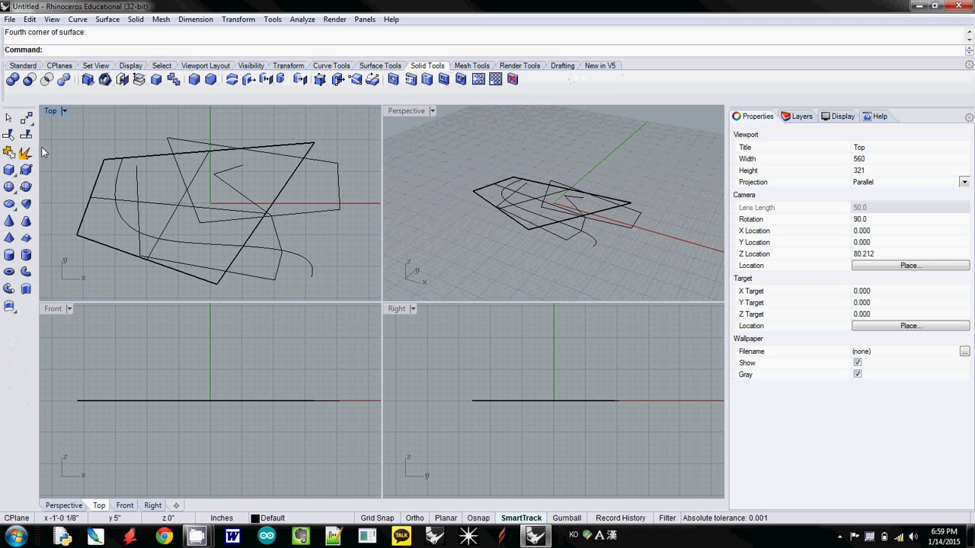
left_click(380, 67)
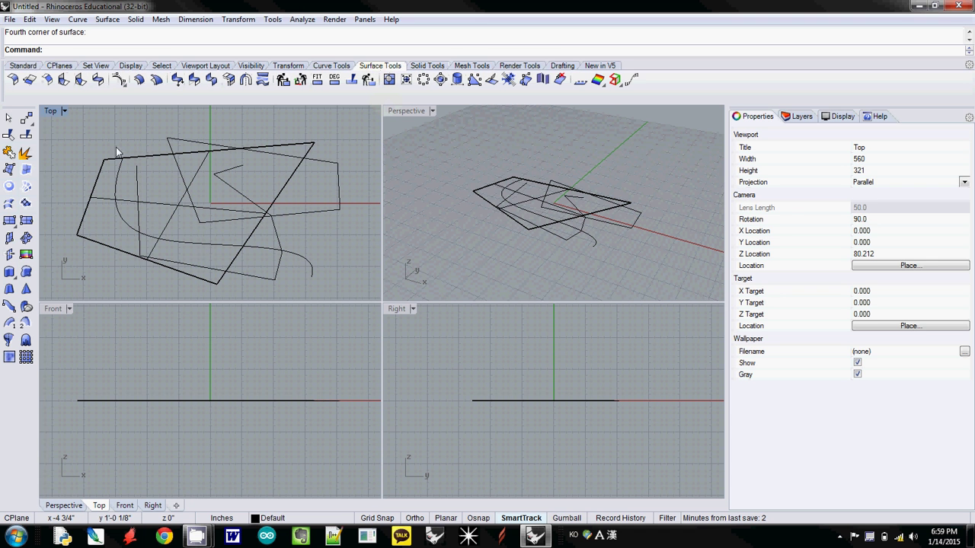
left_click(332, 66)
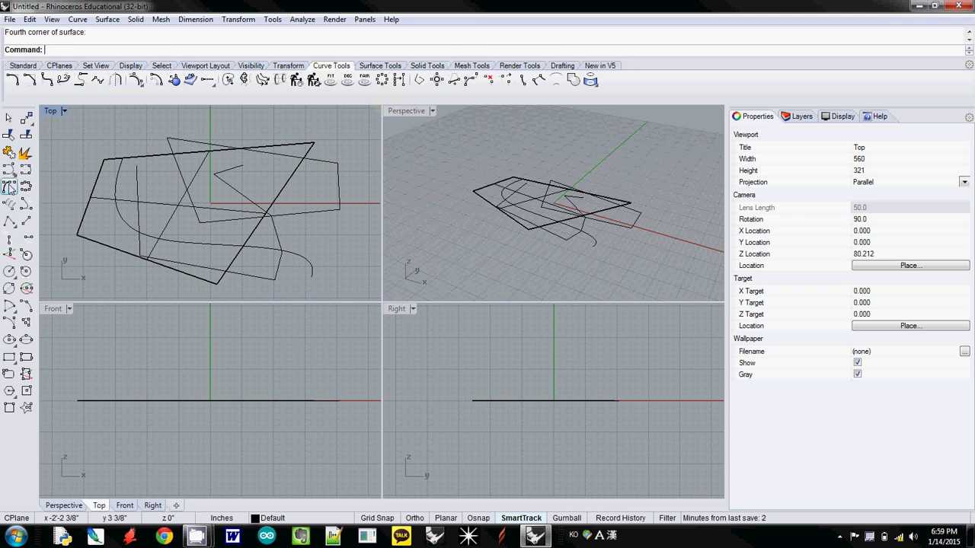
left_click(22, 65)
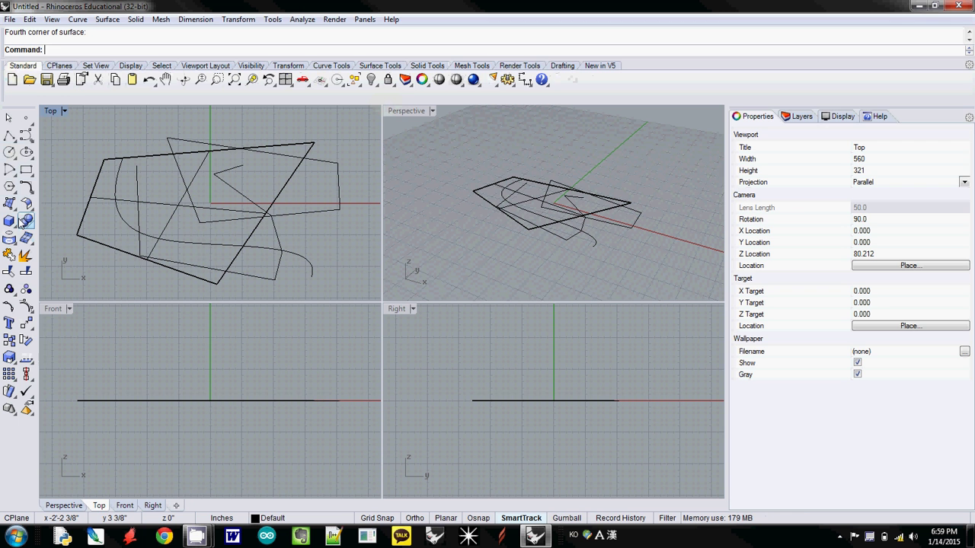
Step: Browse the Render, Drafting and New in V5 tabs, then the File, Edit and View menus
left_click(519, 65)
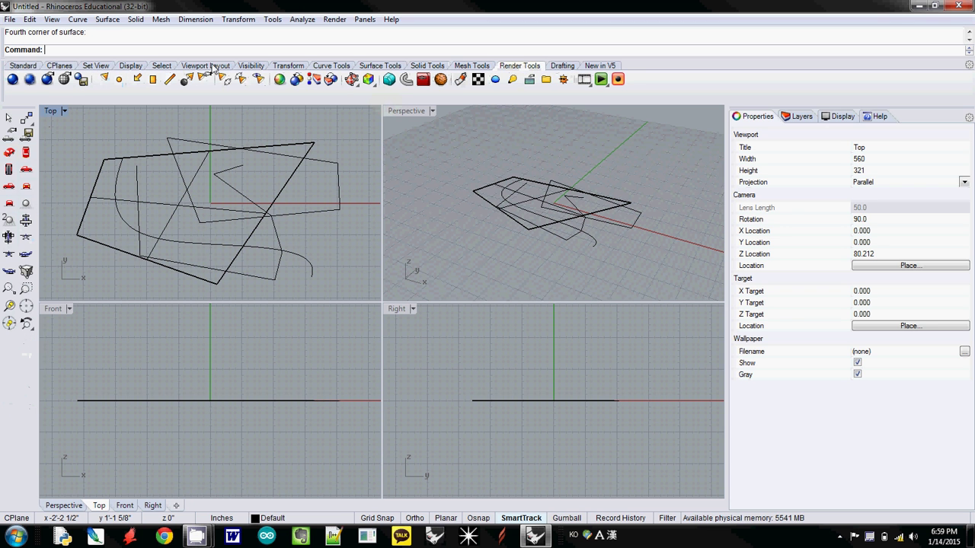
left_click(563, 67)
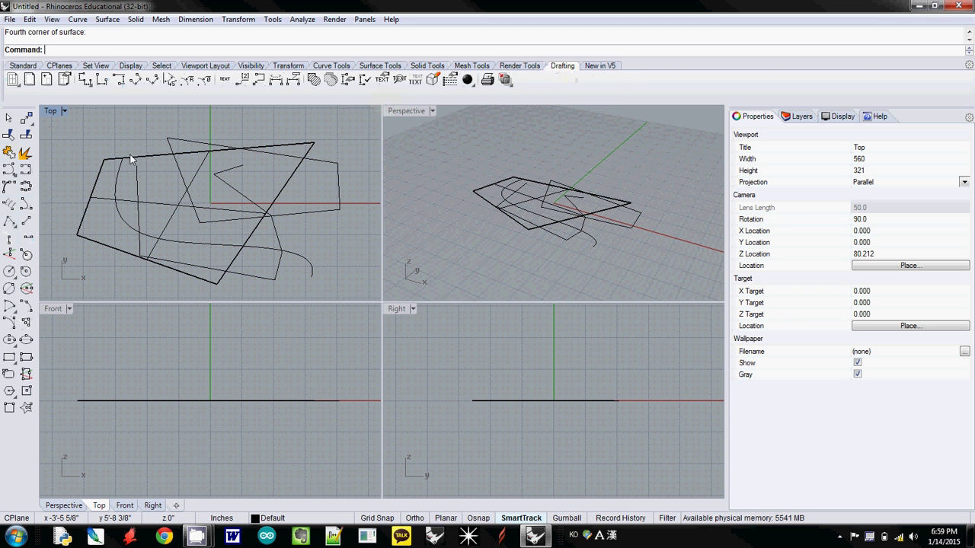
left_click(599, 66)
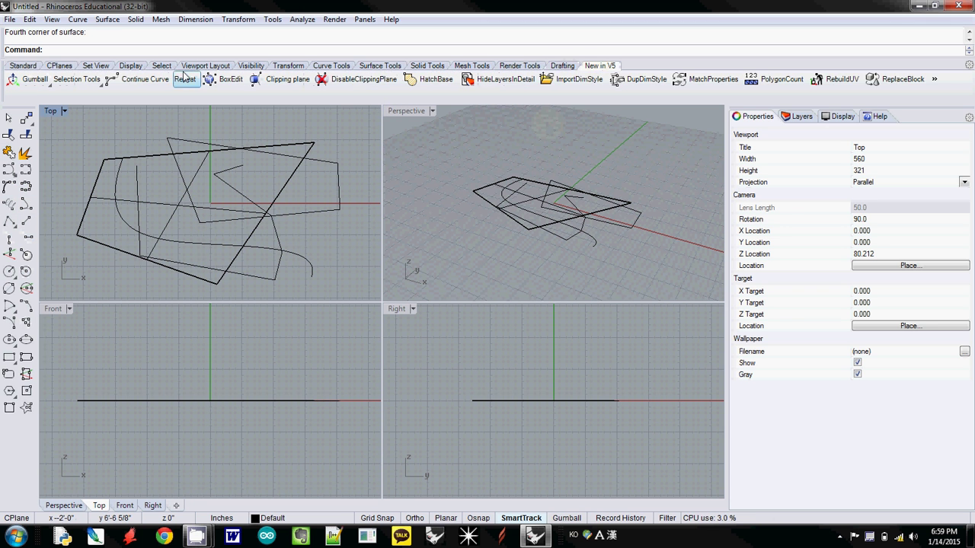
left_click(13, 67)
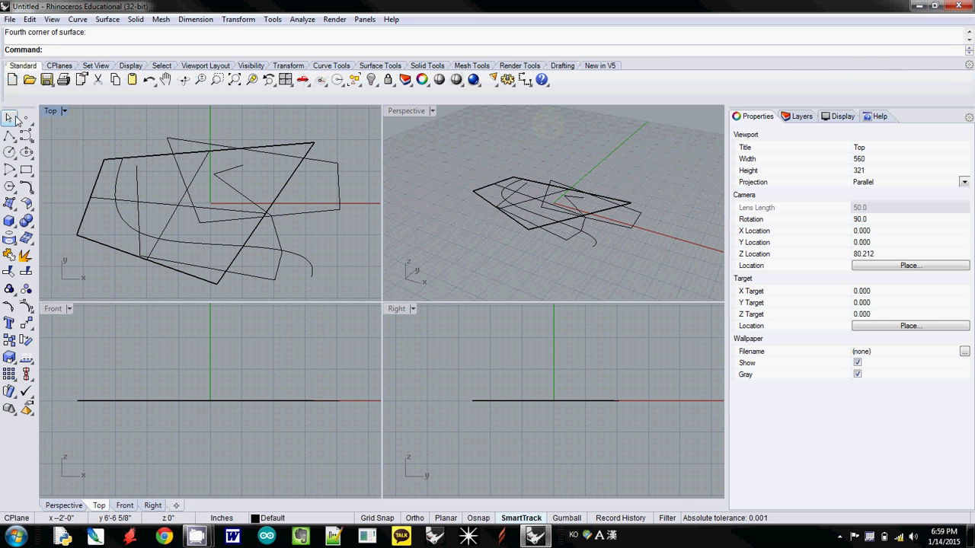
left_click(11, 19)
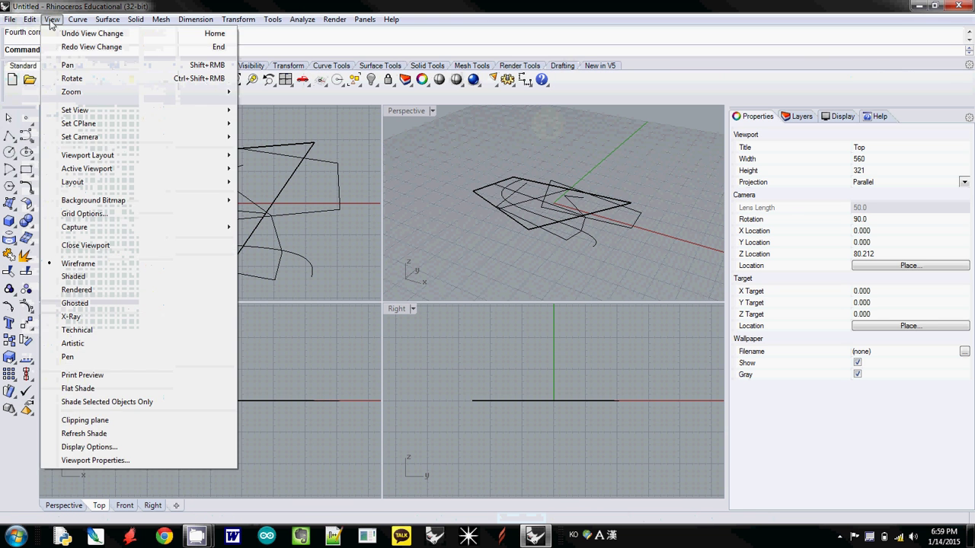
left_click(78, 19)
left_click(78, 19)
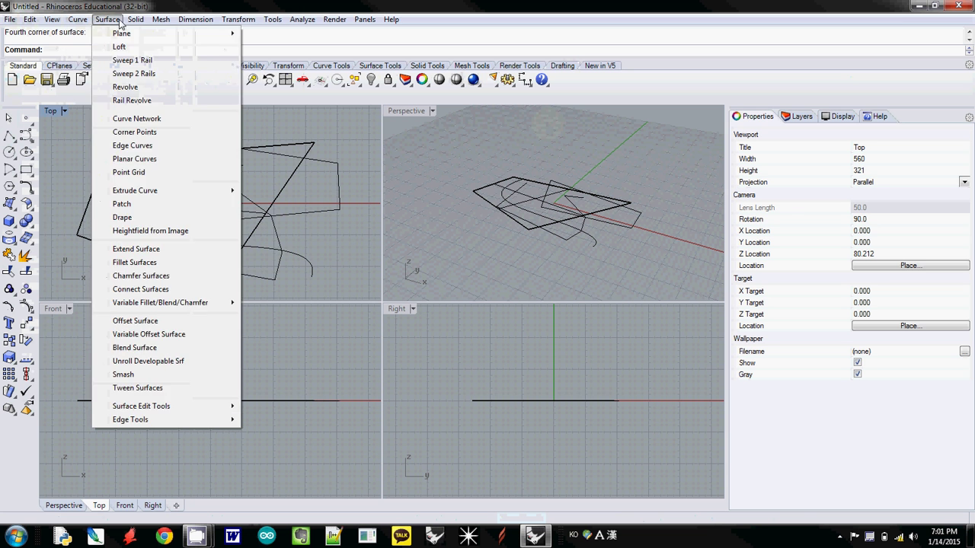
Step: Place a 24.70 linear dimension from the quad's left corner to its bottom corner, below the shape
mouse_move(194, 19)
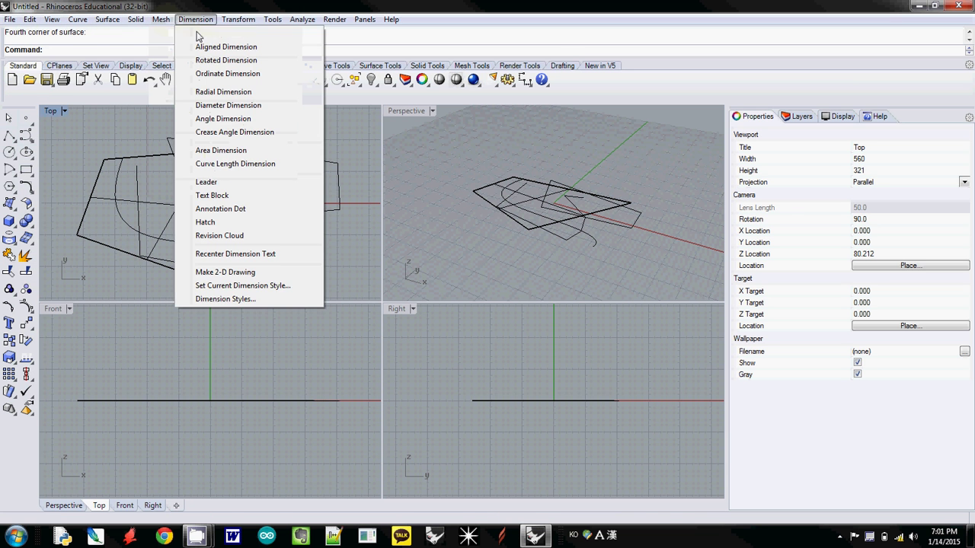
left_click(223, 34)
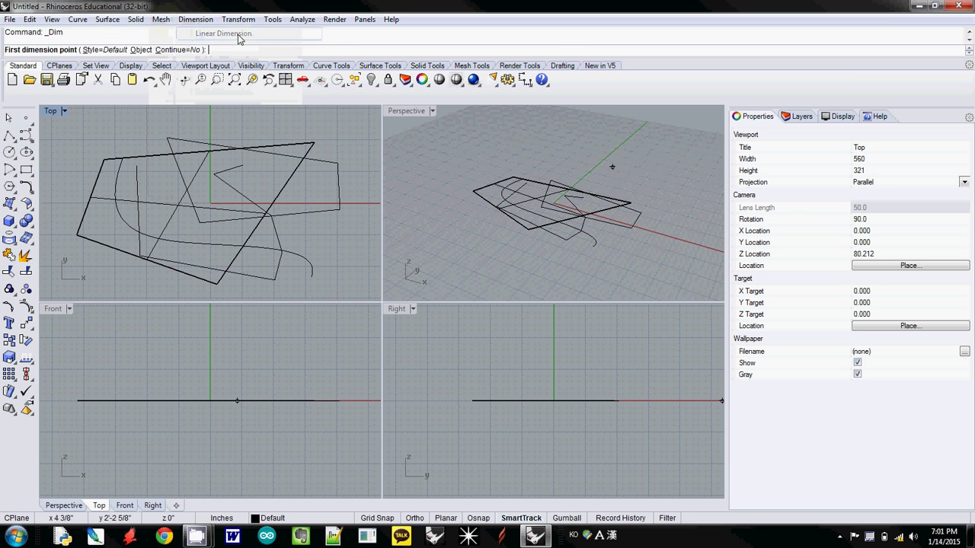
left_click(78, 238)
left_click(234, 262)
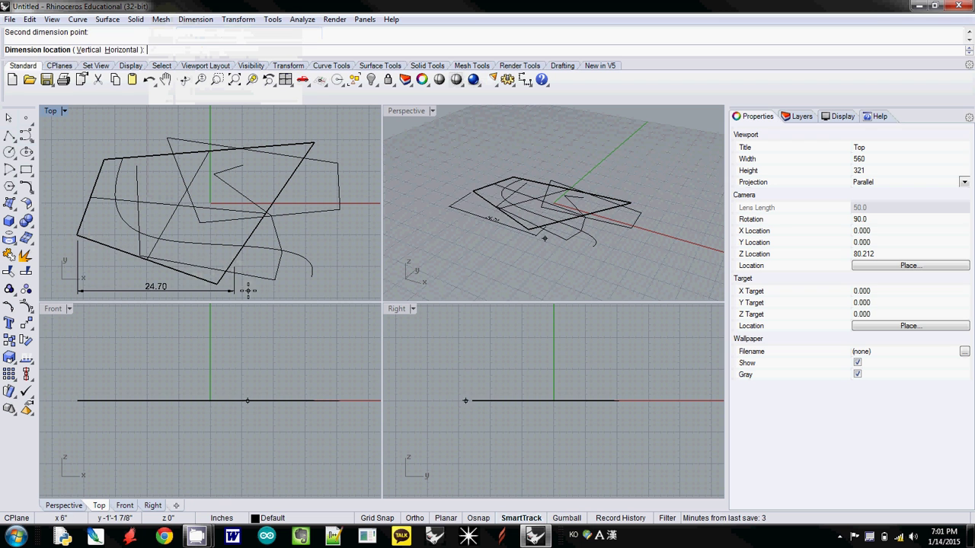
left_click(237, 289)
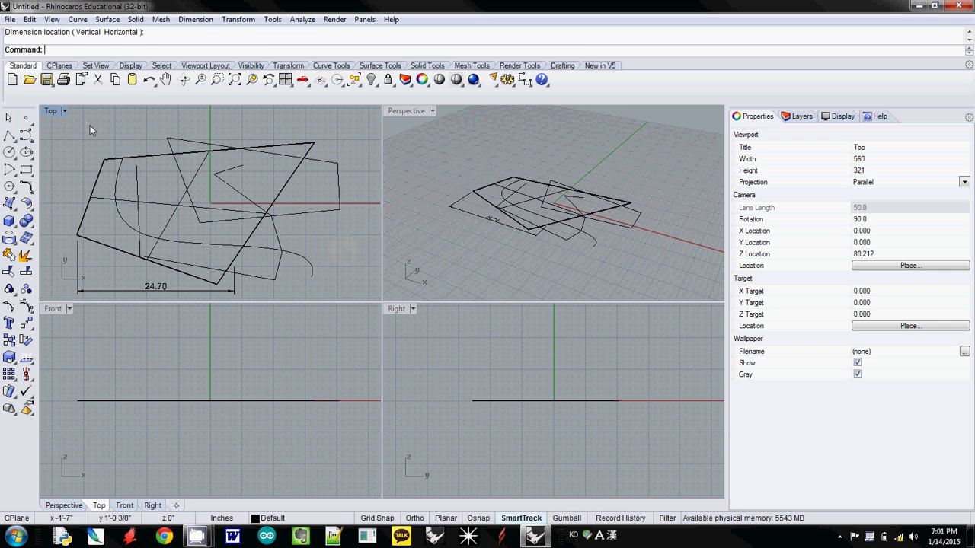
Step: Practise window and crossing selections in the Top view, then clear the selection
left_click_drag(90, 125, 319, 283)
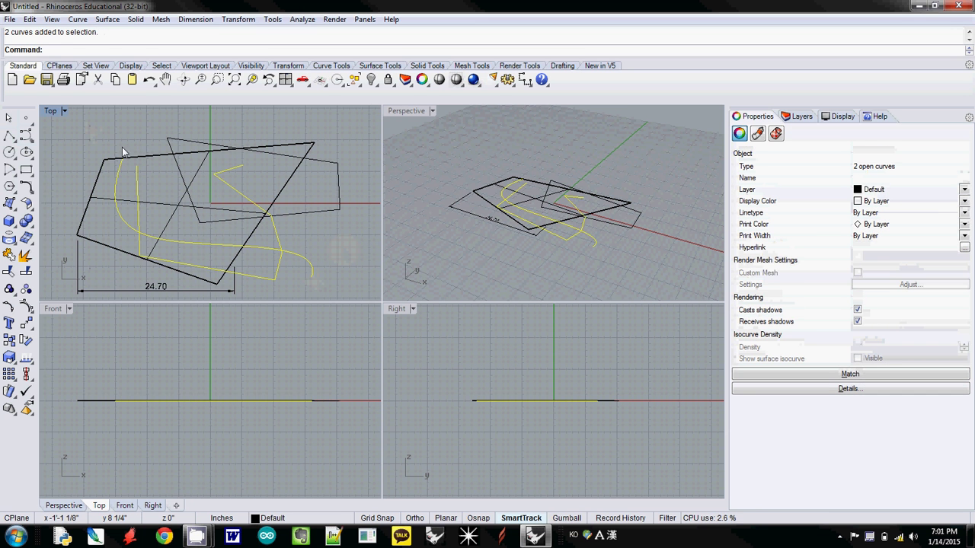
left_click_drag(103, 132, 327, 259)
left_click(329, 268)
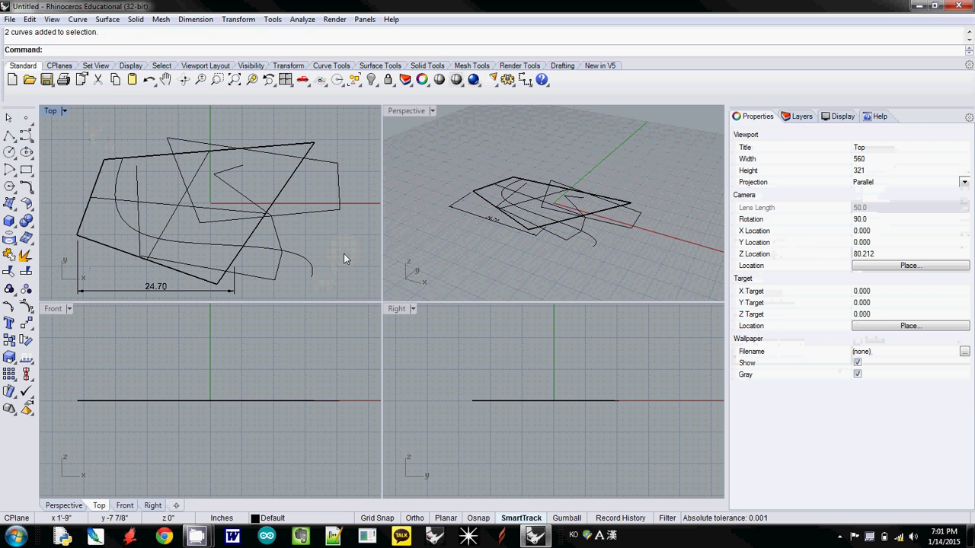
left_click_drag(235, 187, 182, 129)
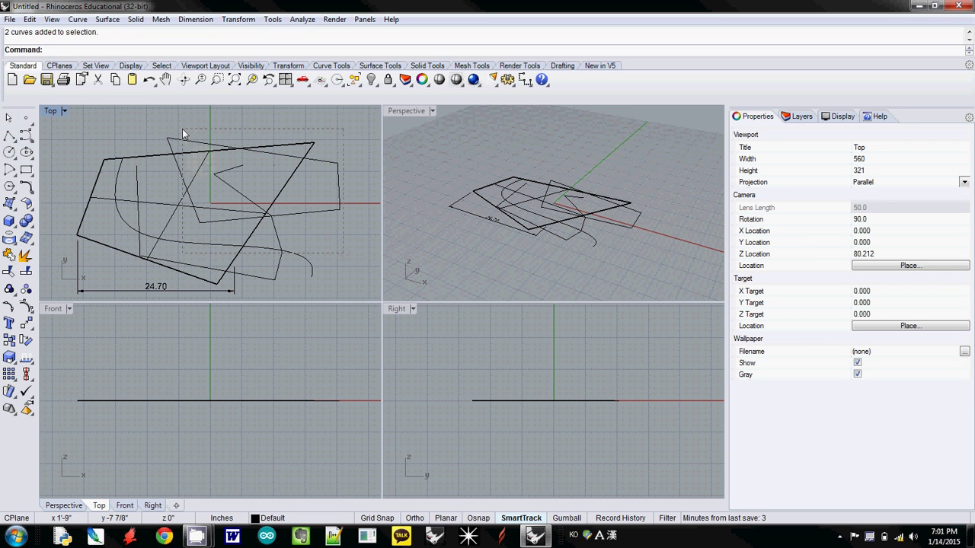
left_click_drag(182, 126, 187, 122)
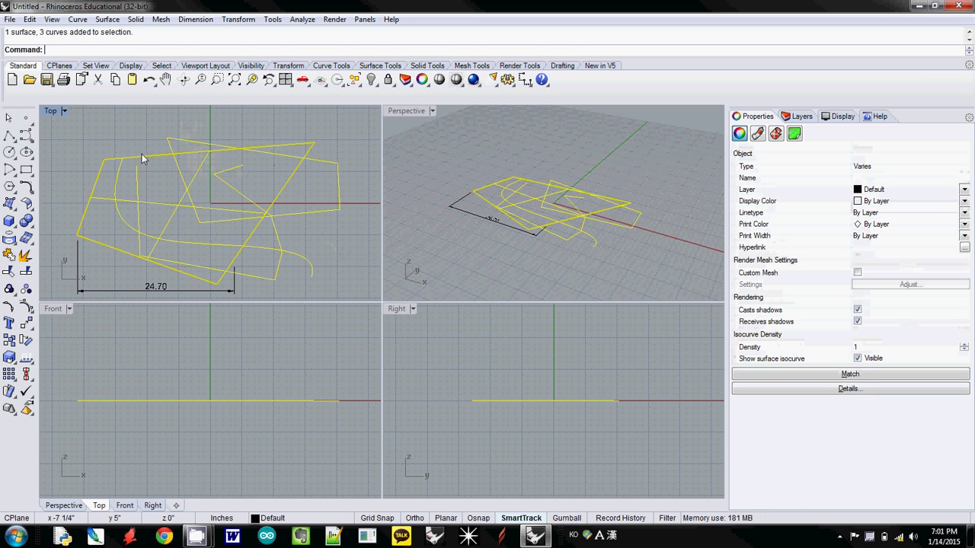
key("Escape")
Step: Window-select only the zigzag, then crossing-select the surface and three curves right to left
left_click_drag(87, 131, 305, 285)
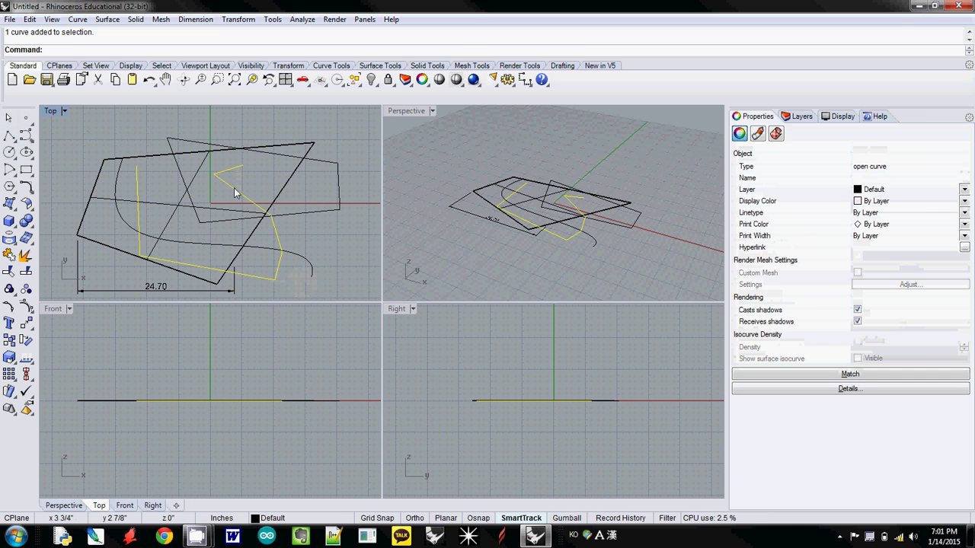
left_click_drag(340, 244, 189, 136)
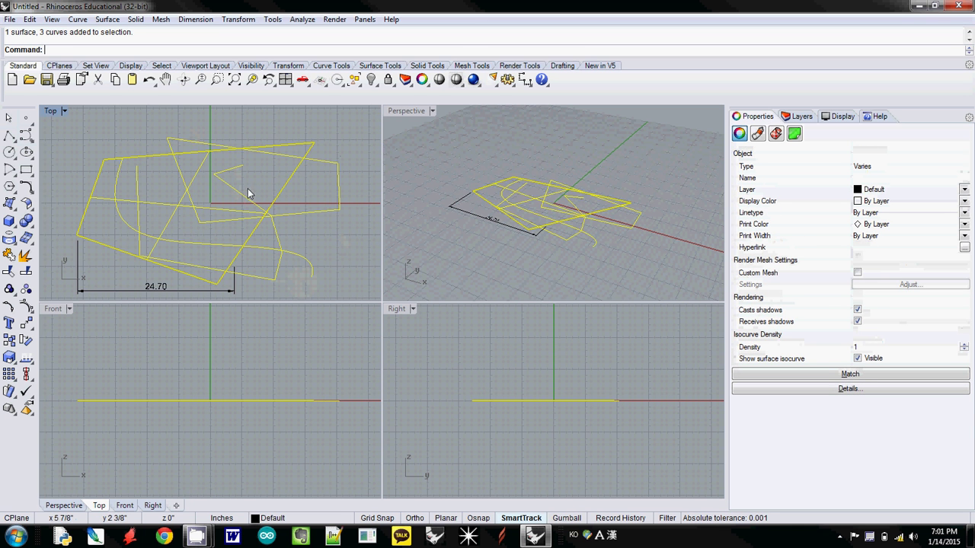
Step: Deselect everything and make the Top, Front, Right and Perspective views active in turn
left_click(435, 164)
left_click(342, 177)
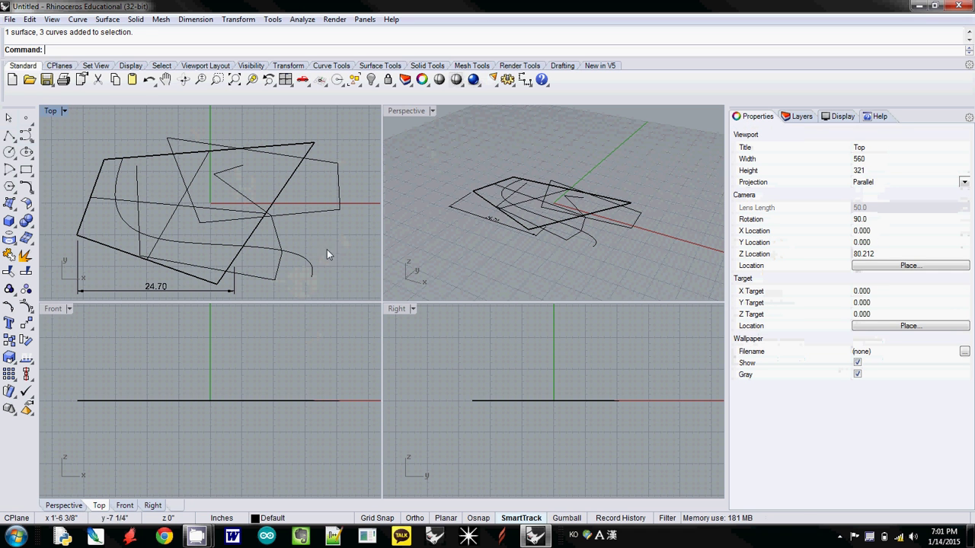
left_click(318, 314)
left_click(397, 320)
left_click(396, 217)
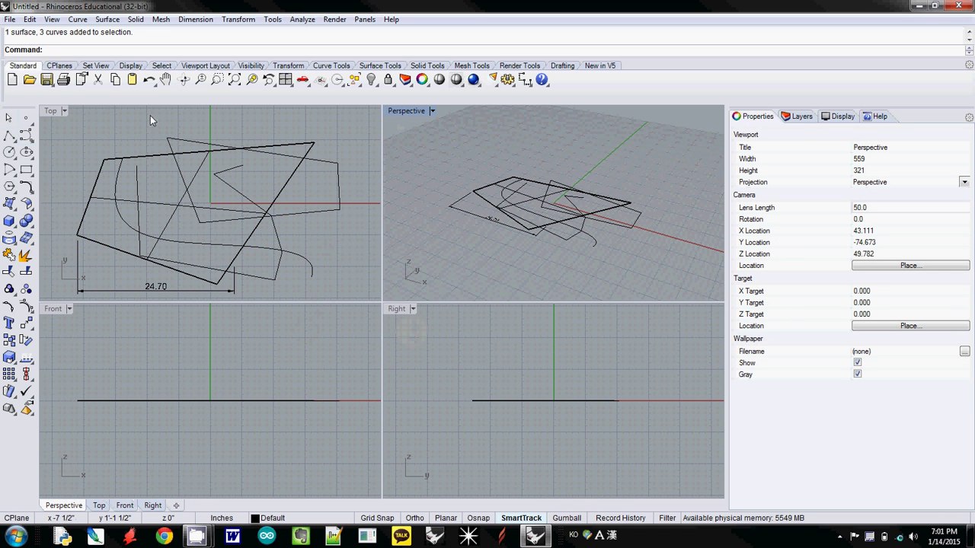
left_click(46, 115)
left_click(430, 157)
left_click(311, 337)
left_click(431, 355)
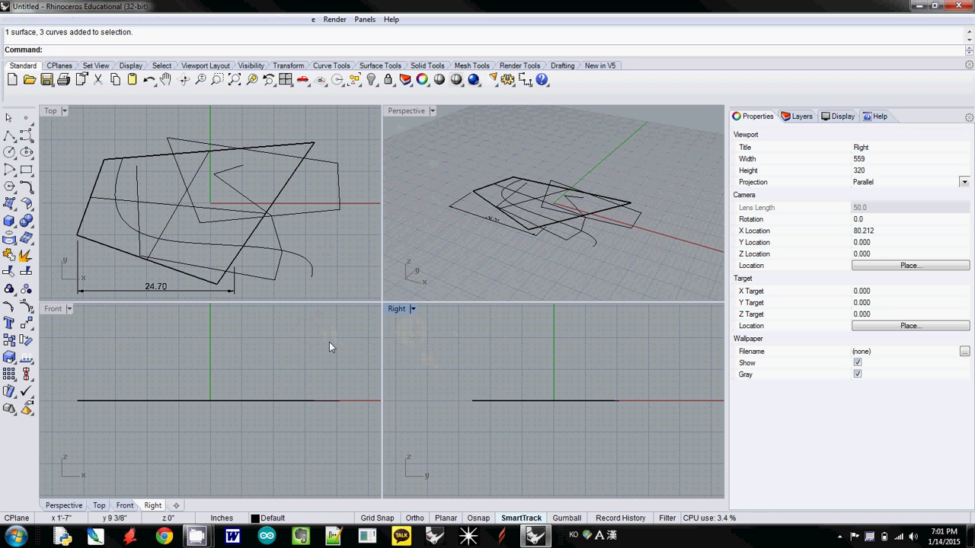
left_click(257, 334)
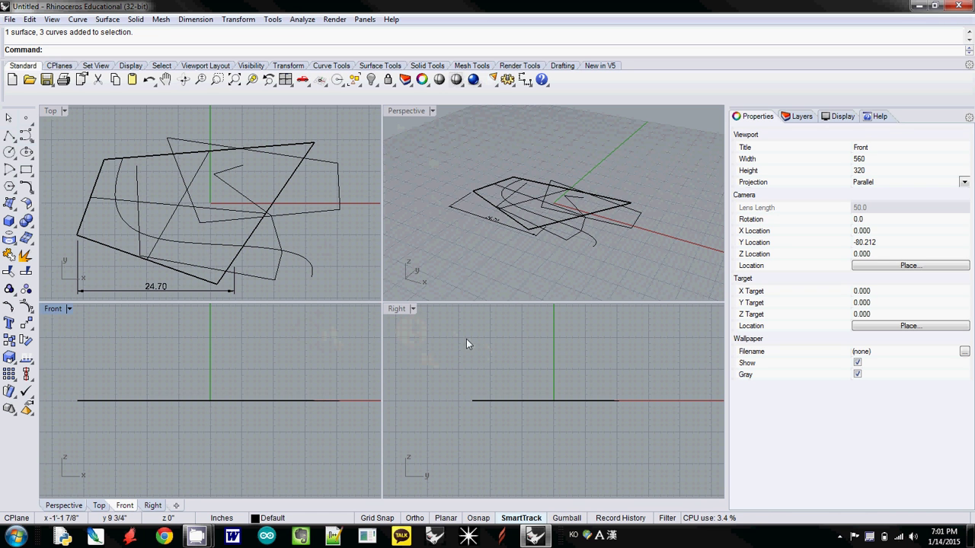
Step: Orbit the Perspective view lower, pan the Top, Front and Right views, and zoom
right_click_drag(473, 265, 503, 248)
mouse_move(320, 249)
right_mouse_down()
mouse_move(287, 218)
mouse_move(319, 245)
right_mouse_up()
right_click_drag(261, 333, 241, 374)
right_click_drag(576, 390, 554, 412)
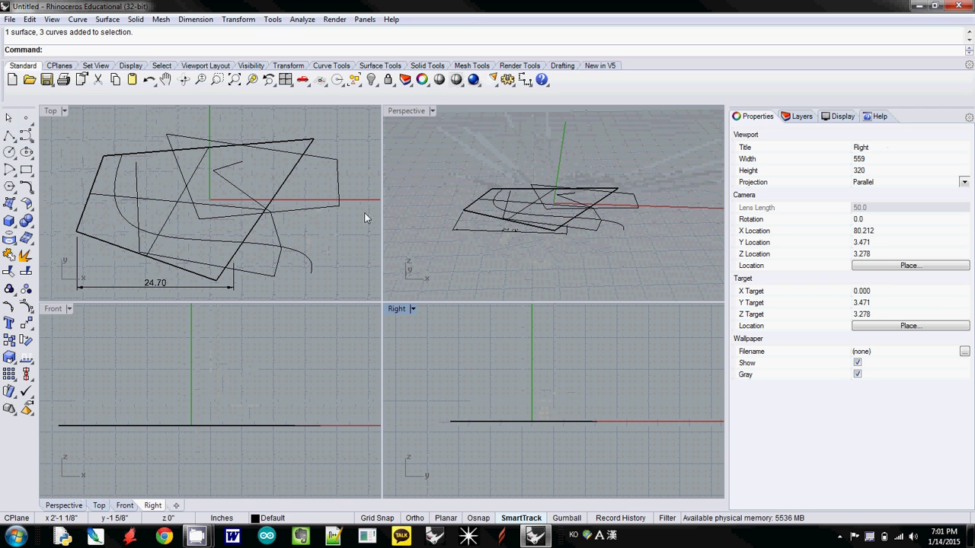
scroll(211, 211, "down", 3)
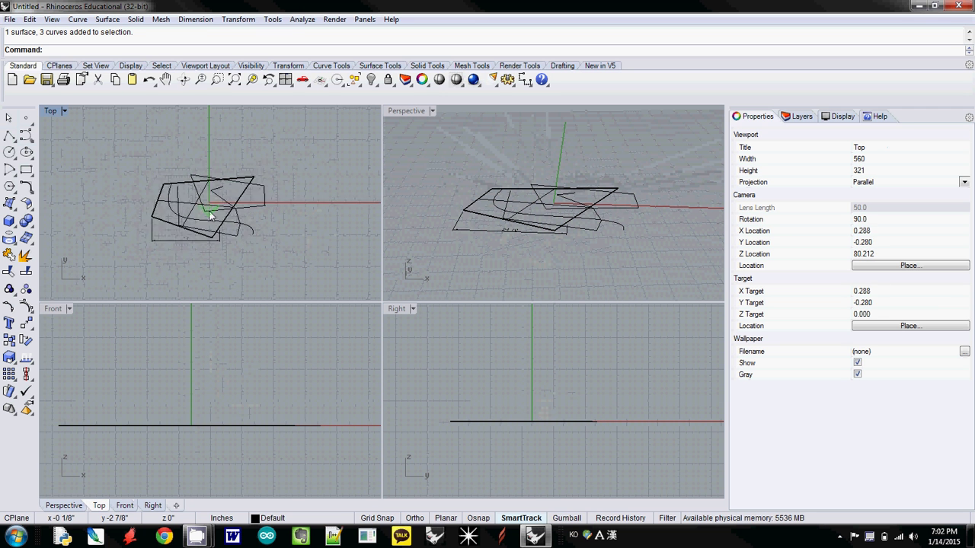
scroll(211, 213, "up", 1)
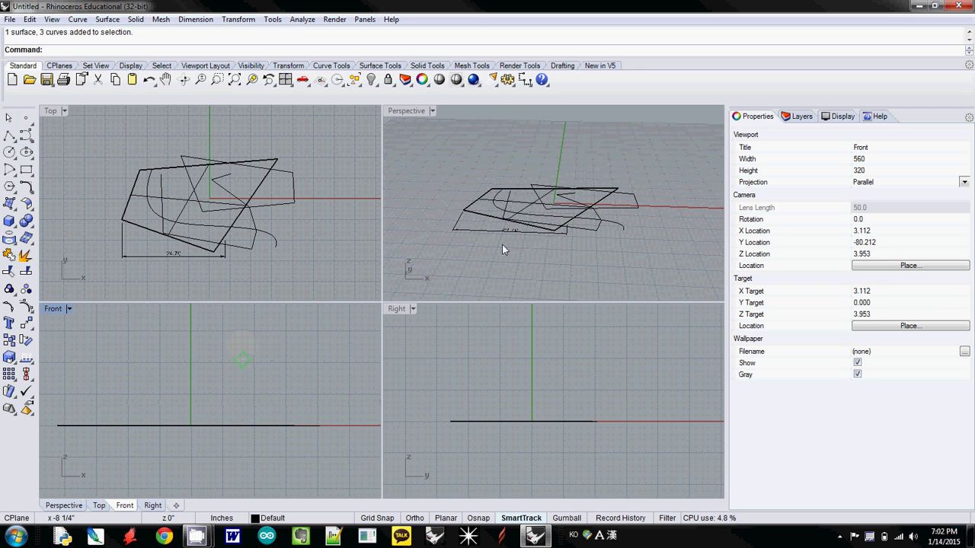
scroll(478, 225, "down", 3)
scroll(478, 227, "up", 1)
Step: Switch views with the viewport tabs and dismiss the add-layout menu unchanged
left_click(518, 312)
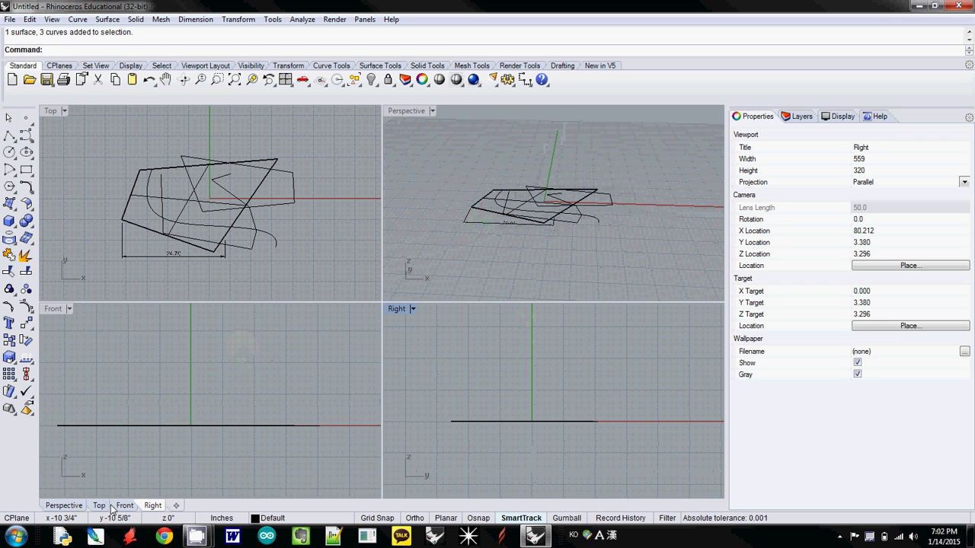
left_click(78, 507)
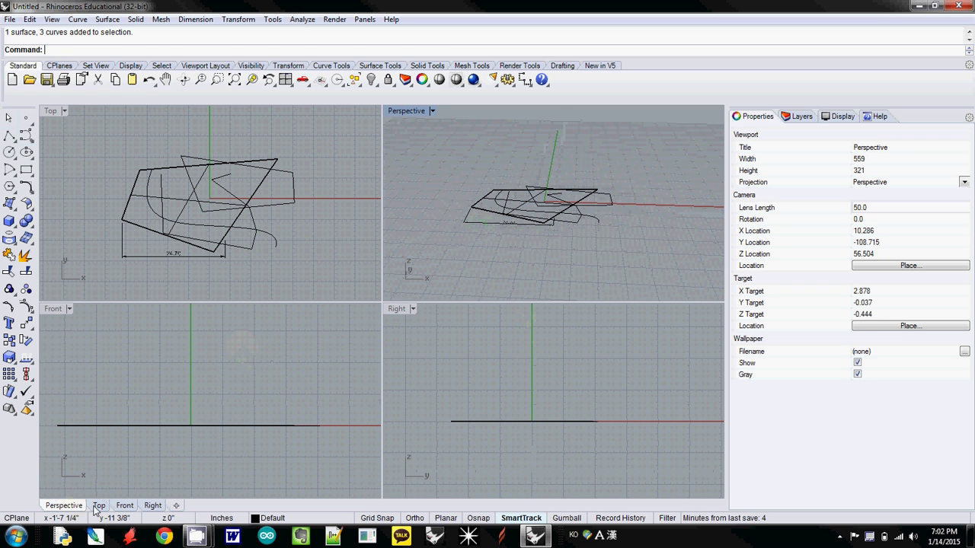
left_click(98, 507)
left_click(123, 507)
left_click(150, 507)
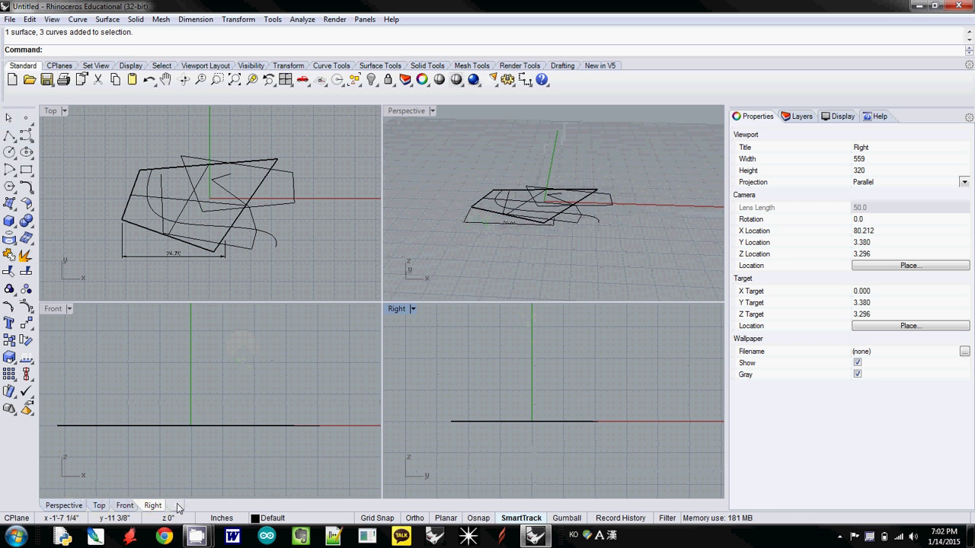
left_click(177, 507)
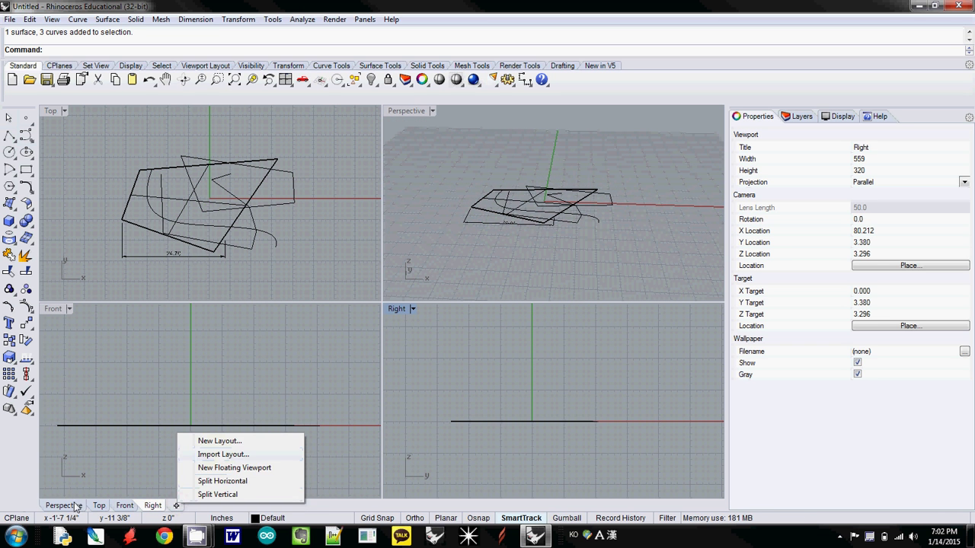
left_click(59, 476)
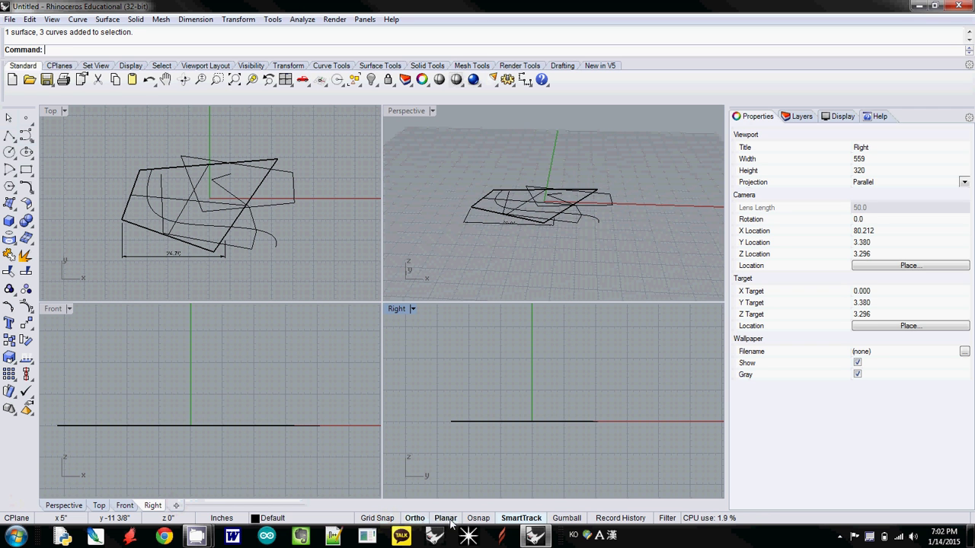
Step: Enable Osnap with End, Mid, Cen, Int and Perp snaps checked
left_click(477, 518)
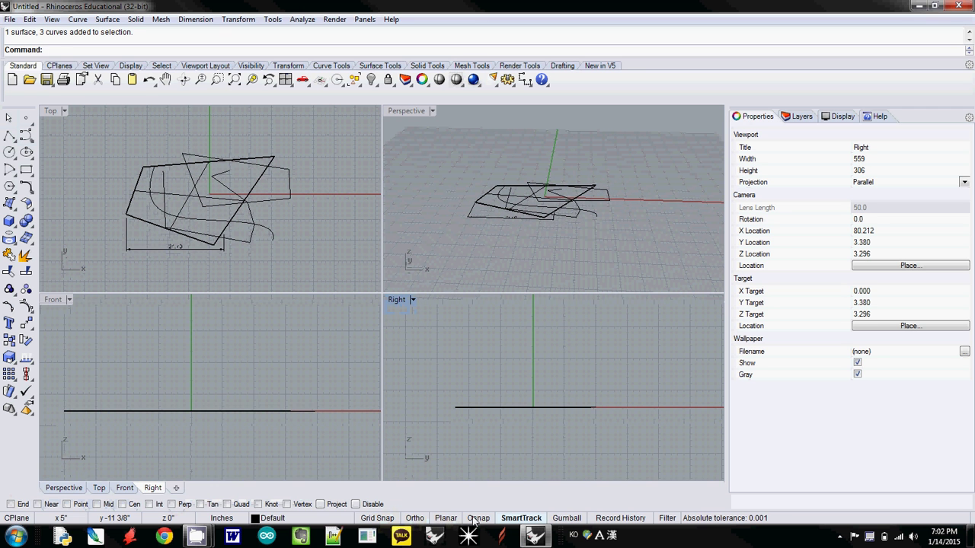
left_click(11, 505)
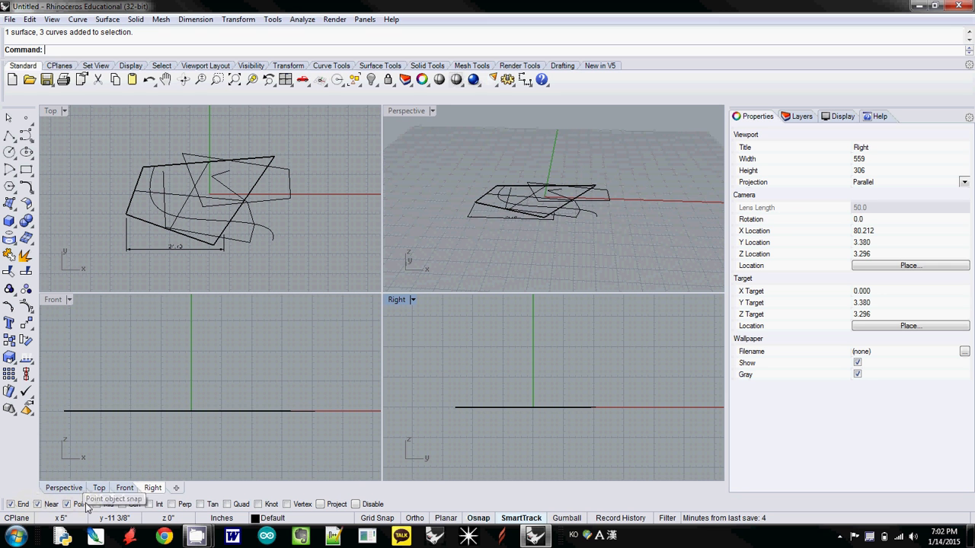
left_click(99, 505)
left_click(128, 504)
left_click(150, 504)
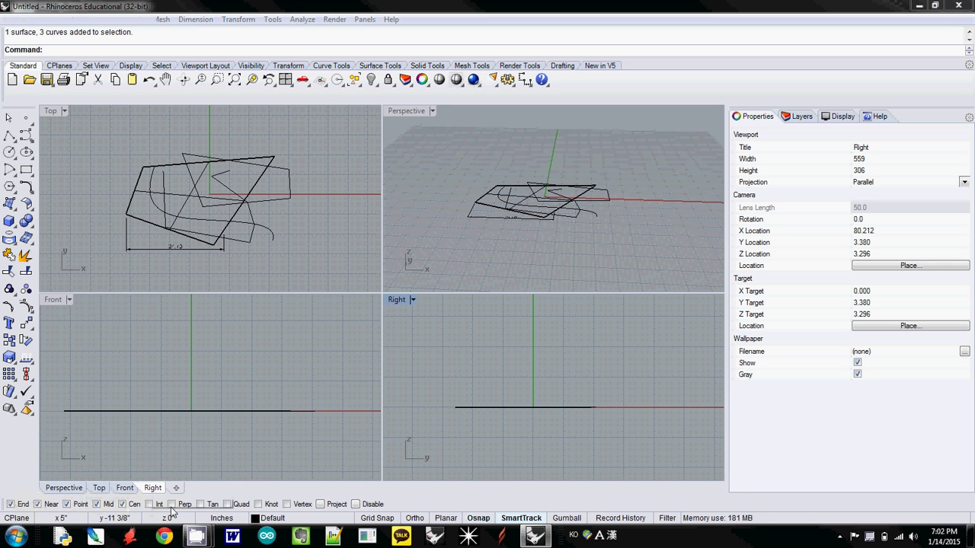
left_click(172, 504)
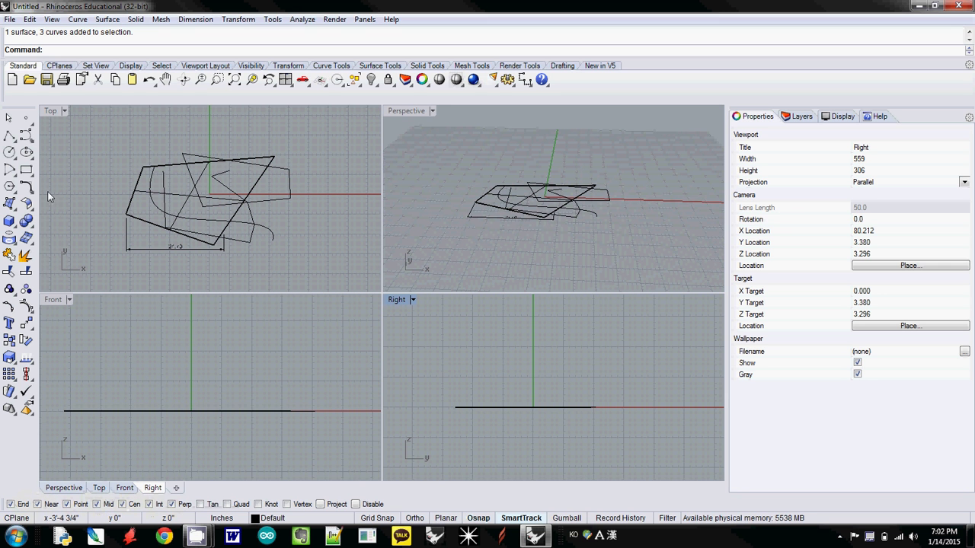
left_click(9, 135)
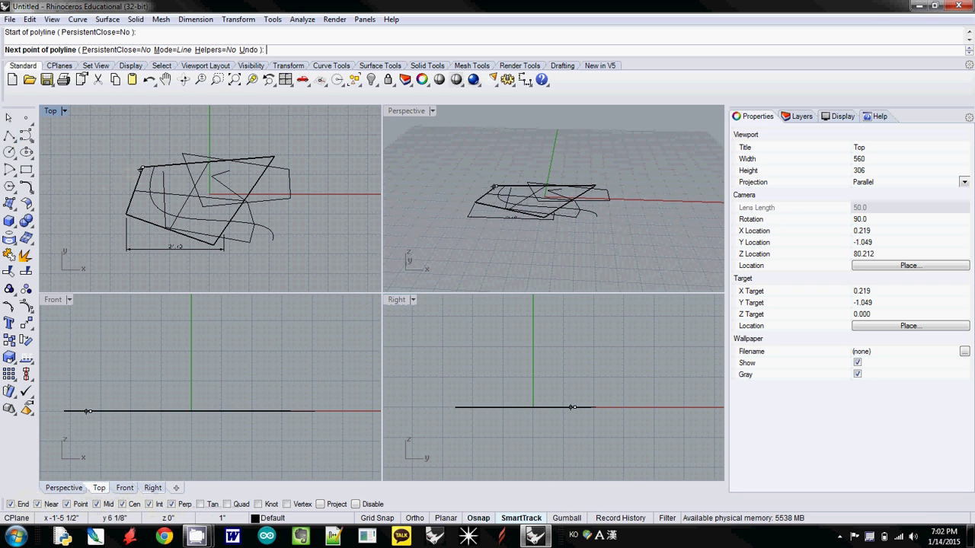
left_click(142, 167)
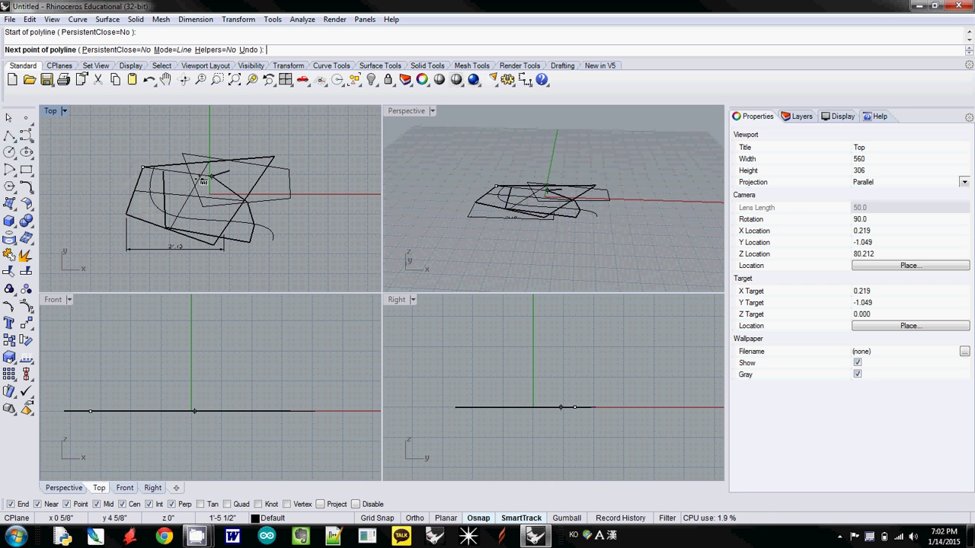
key("Return")
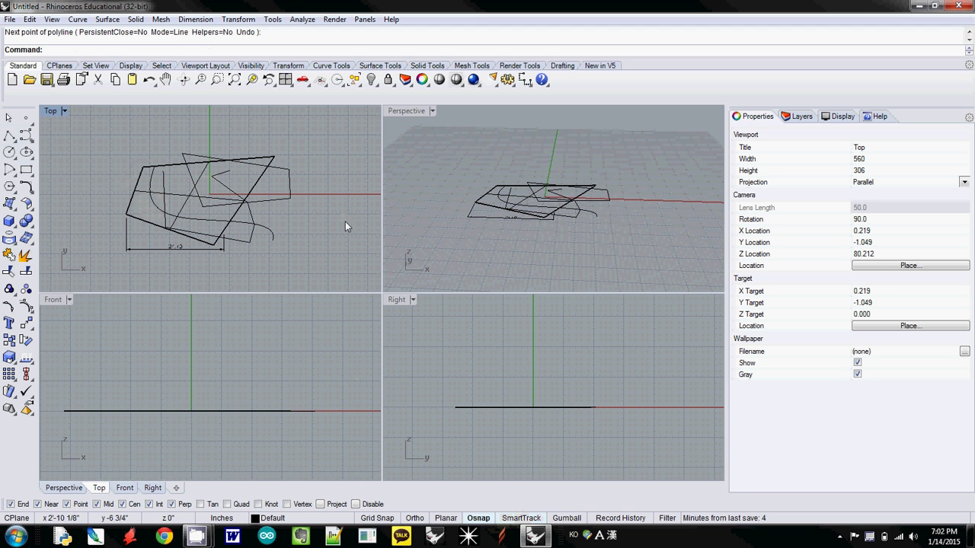
left_click(520, 517)
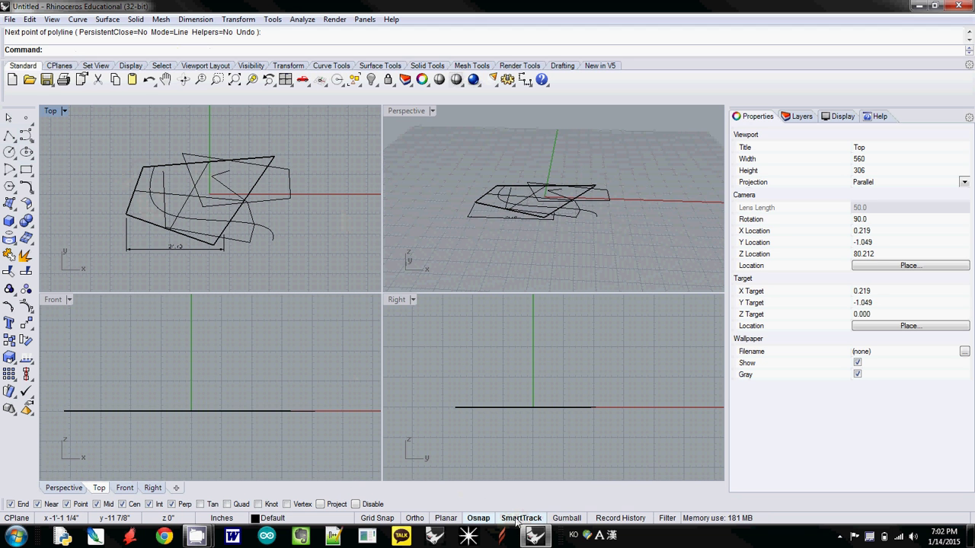
left_click(535, 519)
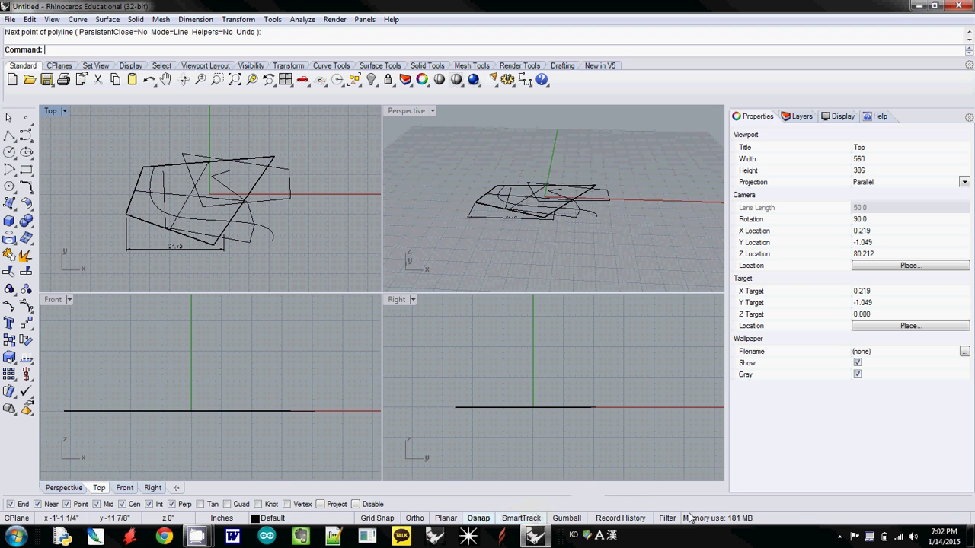